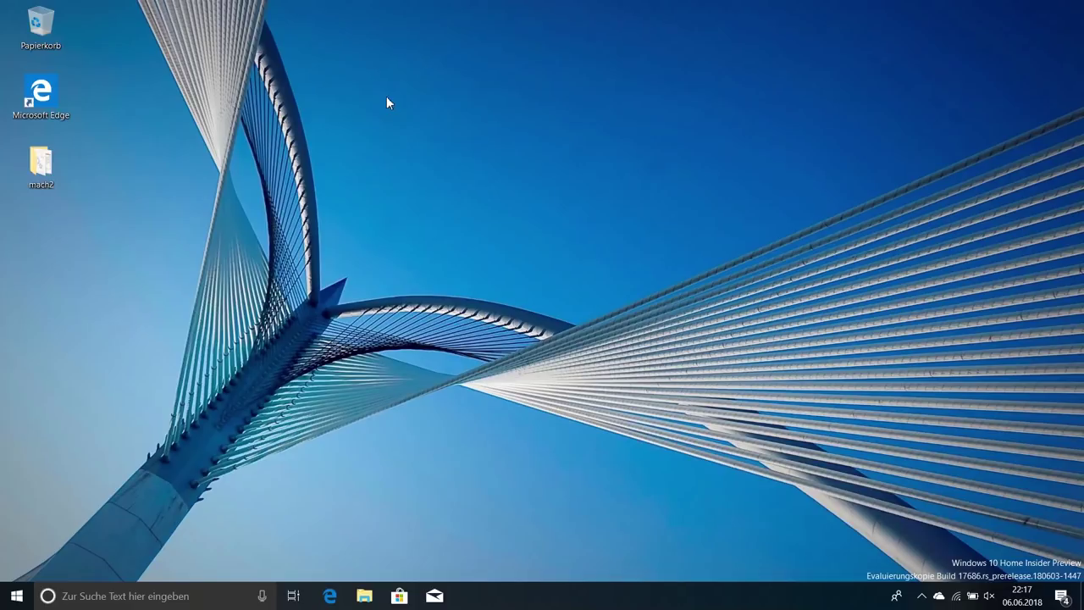
Open the Microsoft Store and load the WindowsArea.de favourite in a second tab of its window.
left_click(402, 599)
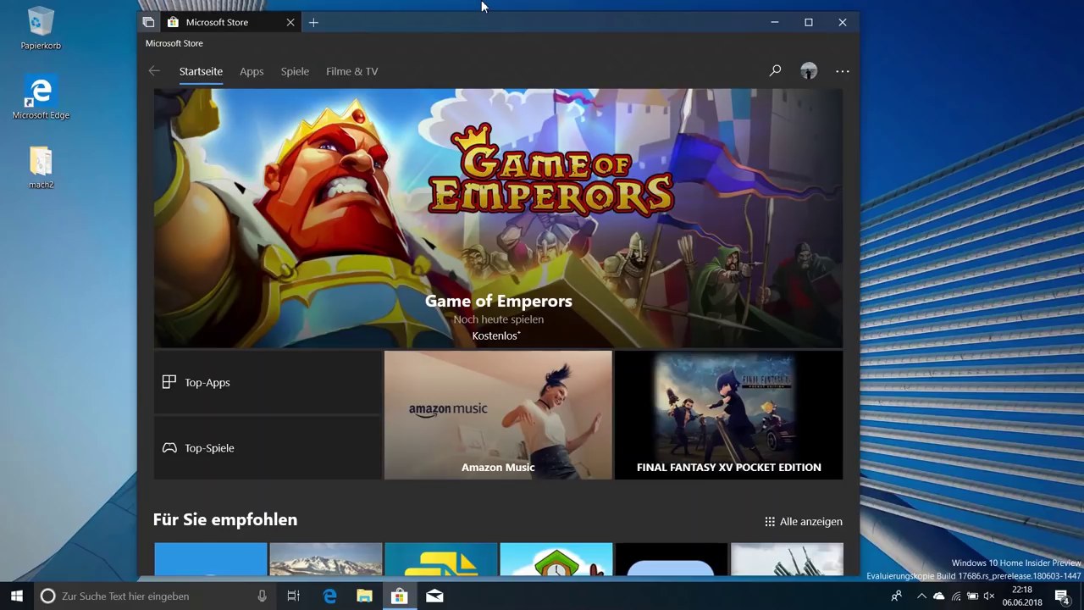
left_click(316, 22)
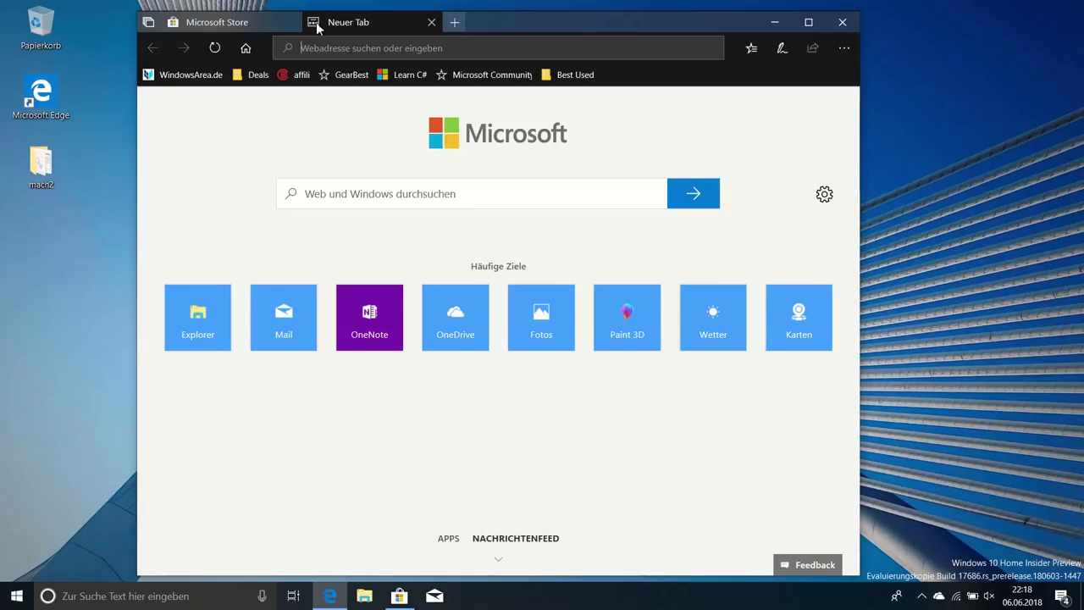
scroll(513, 348, "down", 5)
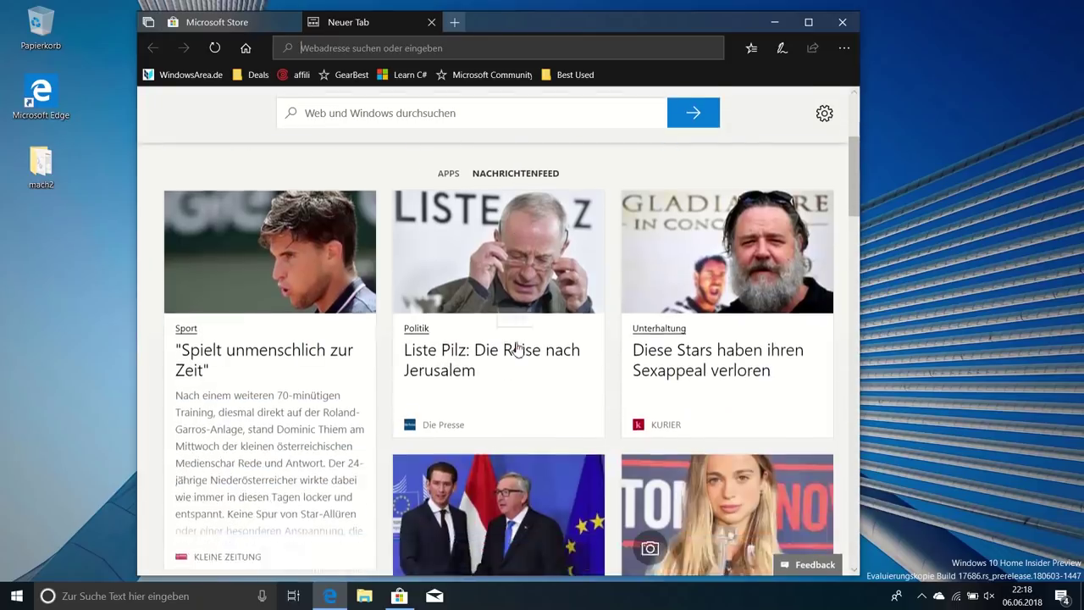
left_click(198, 75)
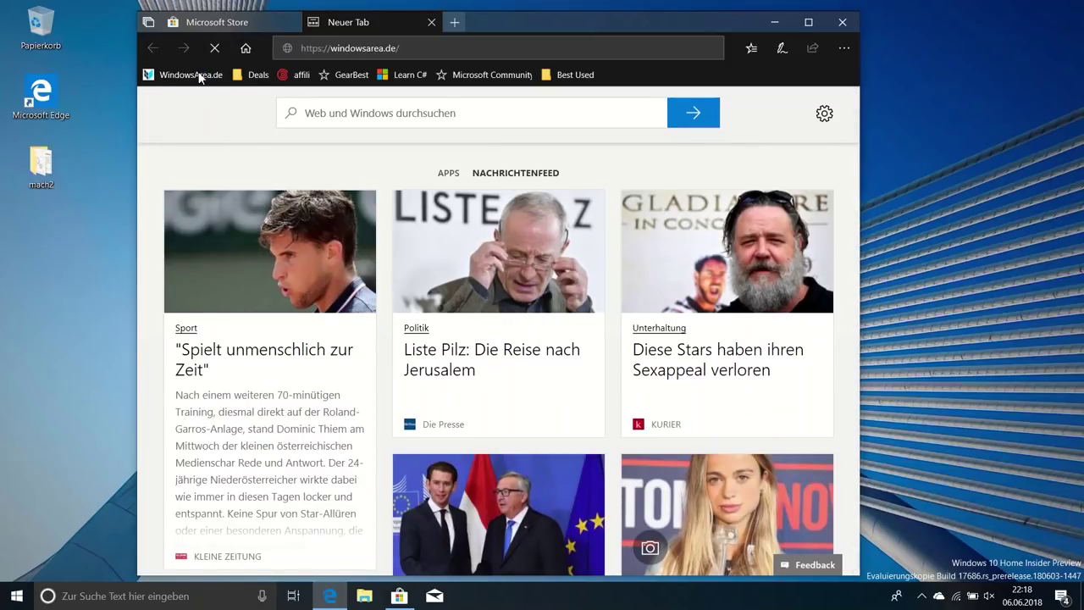
scroll(480, 308, "down", 3)
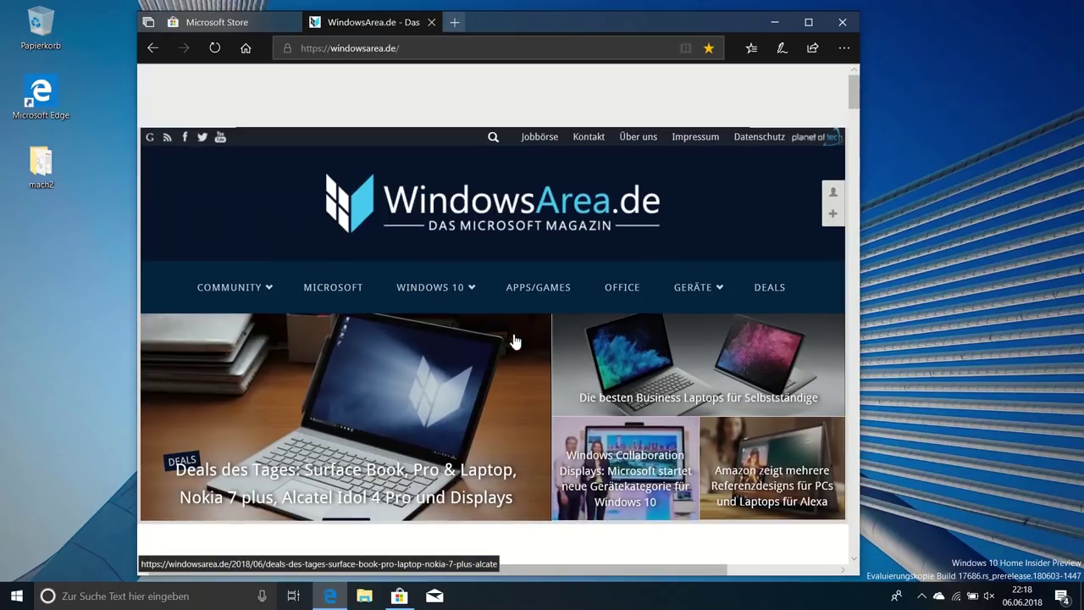
Replace the WindowsArea.de tab with a new tab and switch its page from the news feed to the app list.
left_click(449, 24)
left_click(432, 24)
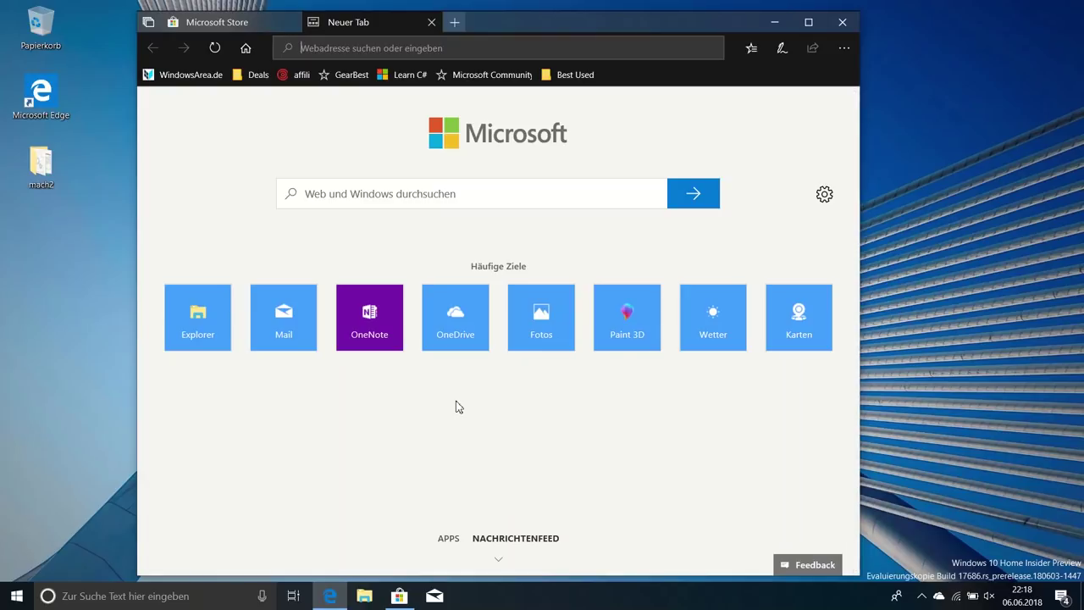
scroll(458, 406, "down", 1)
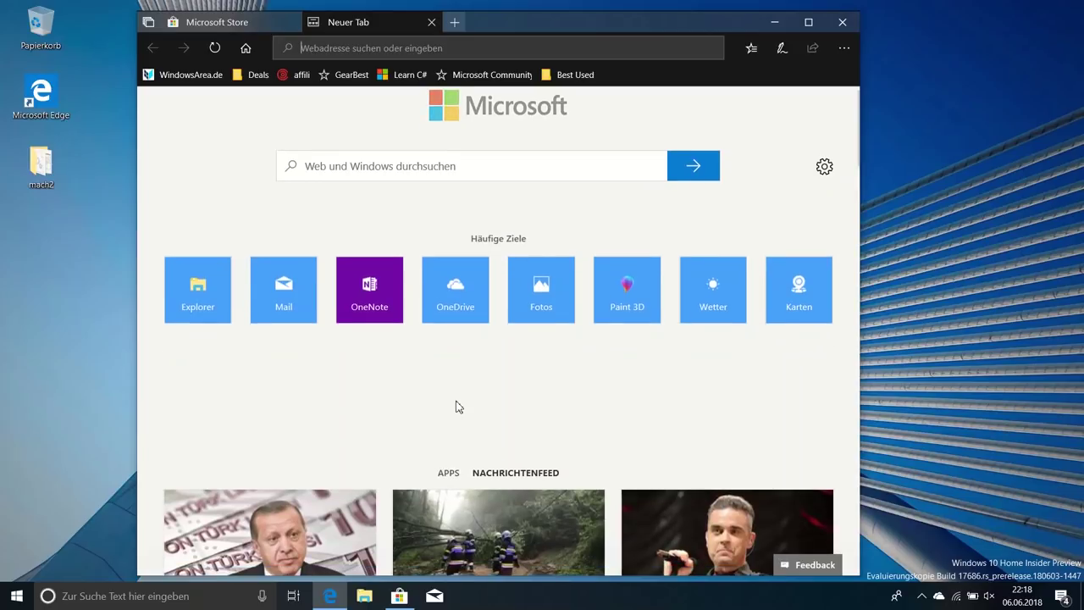
left_click(452, 477)
Look through the alphabetical list of installed apps on the new tab page and return to the frequent destinations.
scroll(453, 480, "down", 4)
scroll(451, 481, "down", 10)
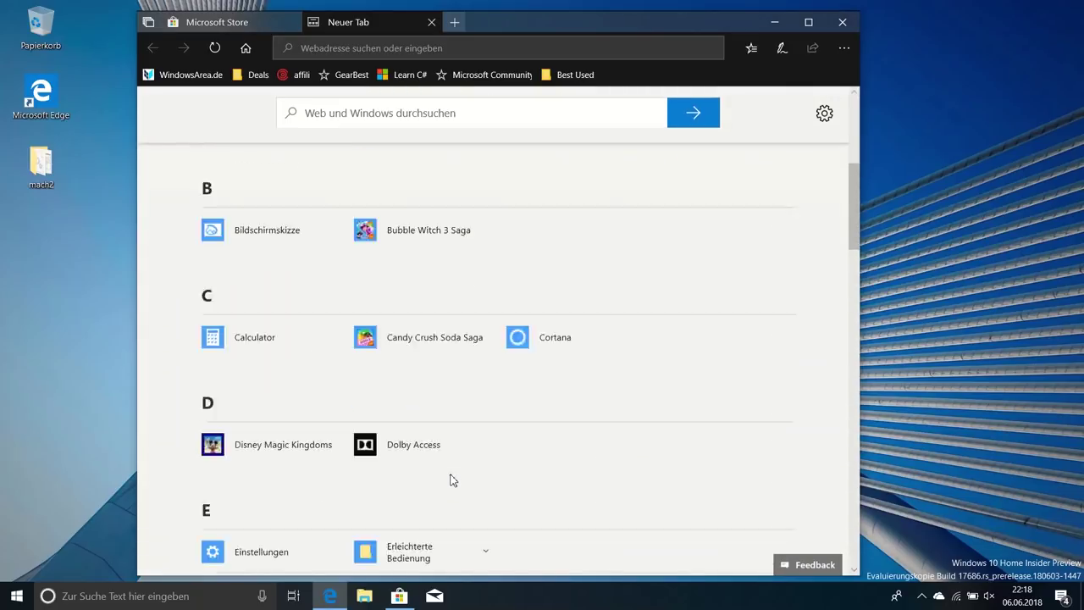
scroll(451, 480, "down", 5)
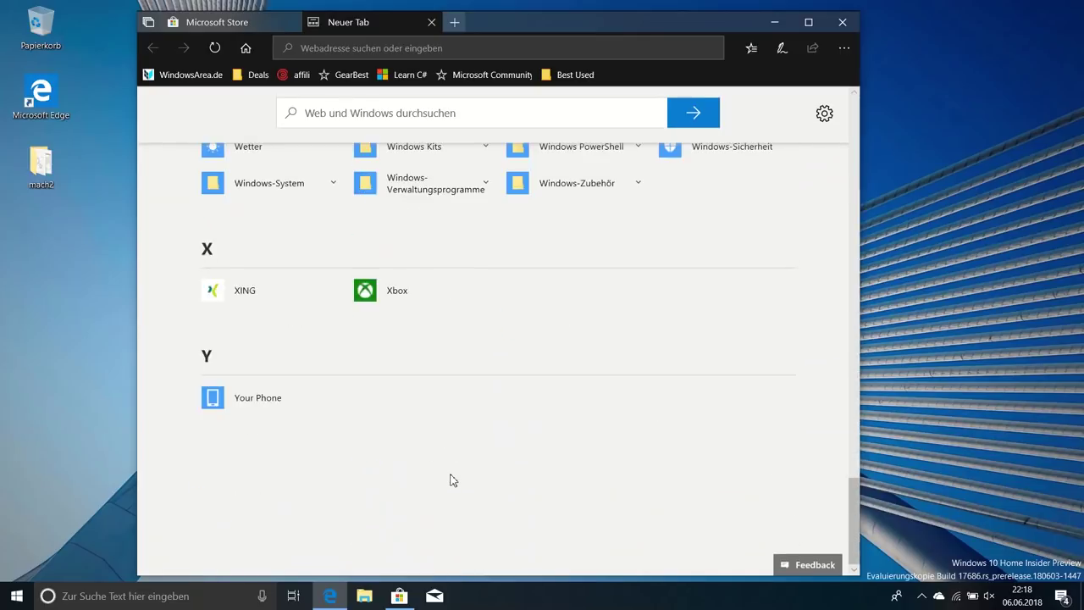
scroll(452, 481, "up", 10)
scroll(451, 480, "down", 2)
scroll(452, 480, "up", 5)
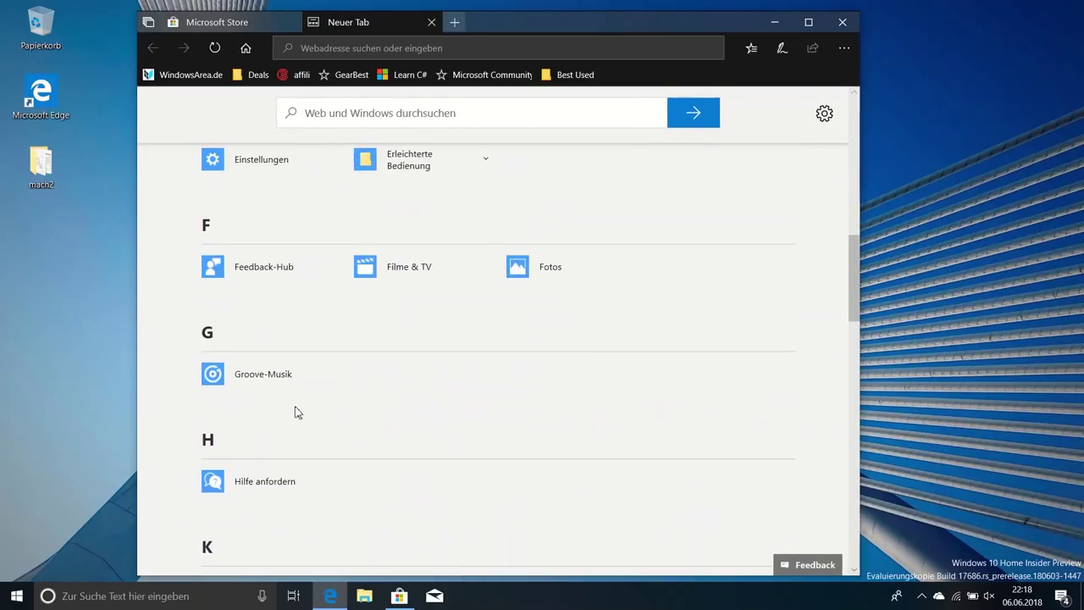
scroll(449, 353, "up", 3)
scroll(449, 354, "up", 2)
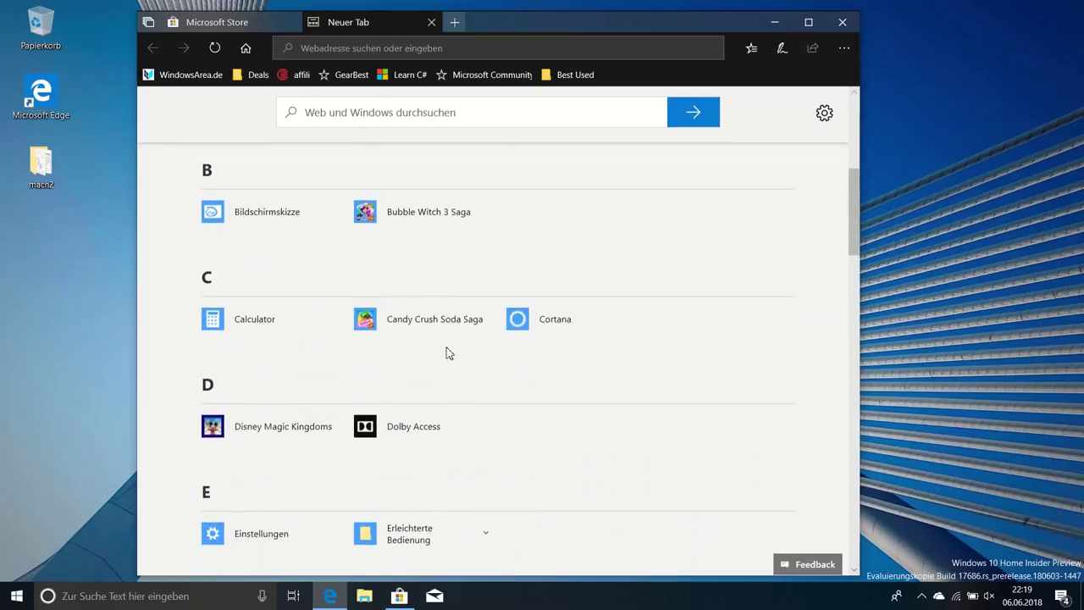
scroll(449, 353, "up", 3)
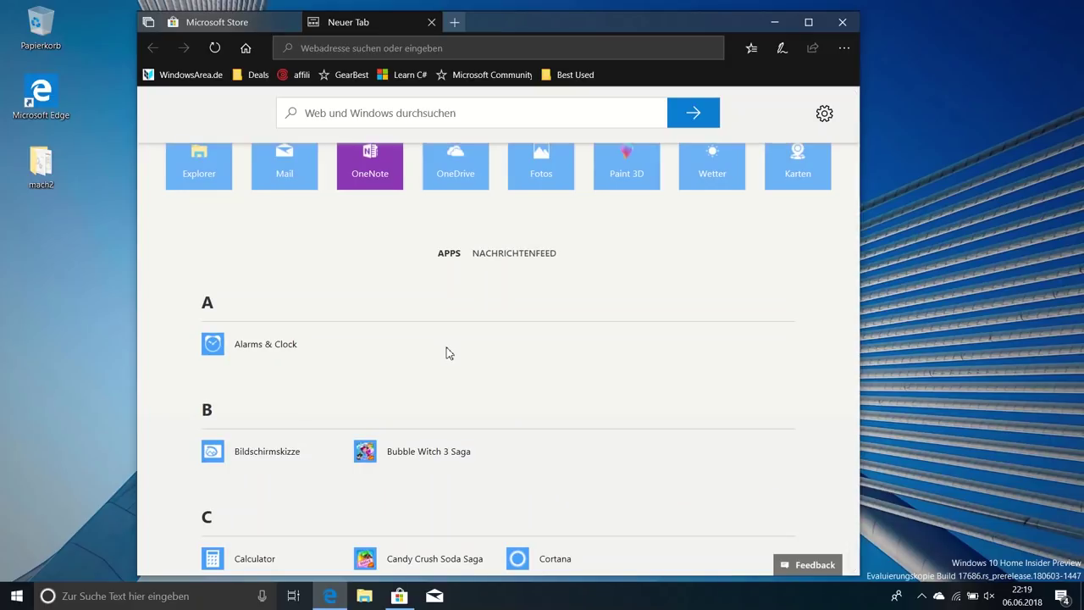
scroll(449, 353, "up", 3)
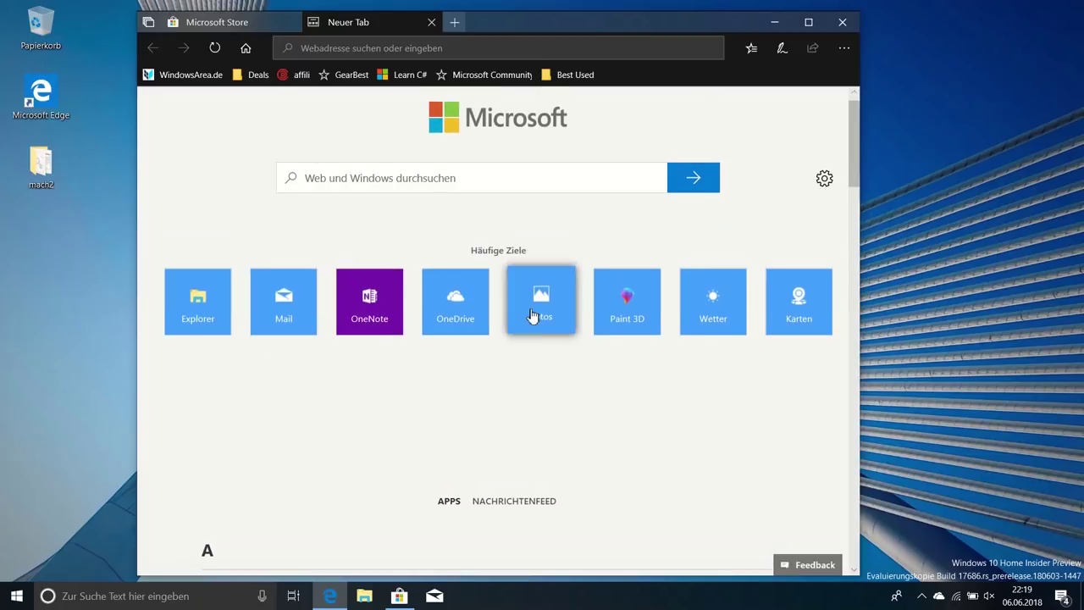
Open Wetter in the new tab and start it with automatic location detection.
left_click(711, 330)
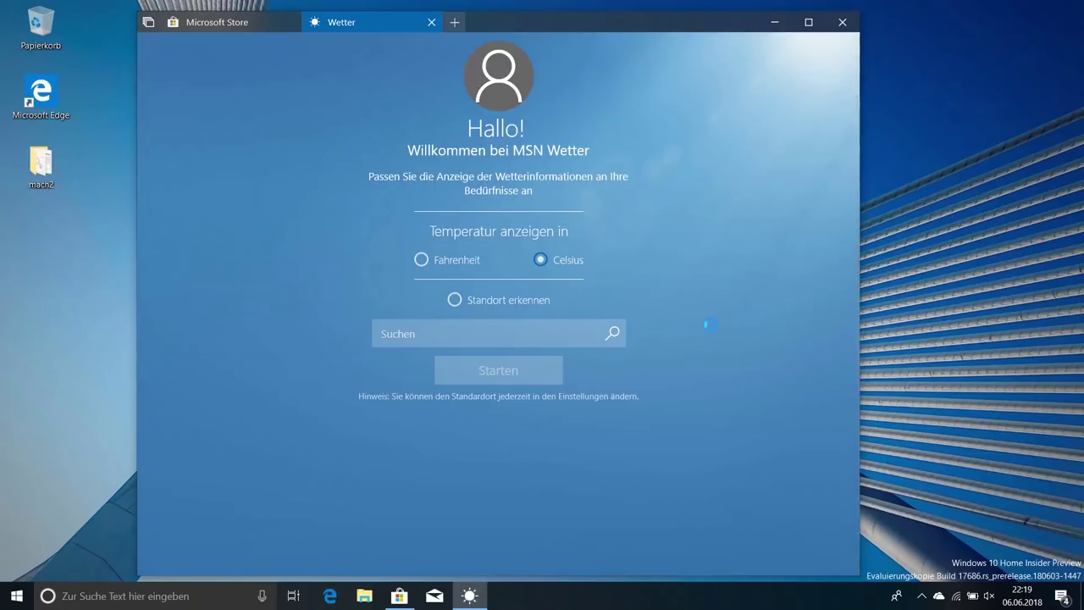
left_click(508, 300)
left_click(605, 339)
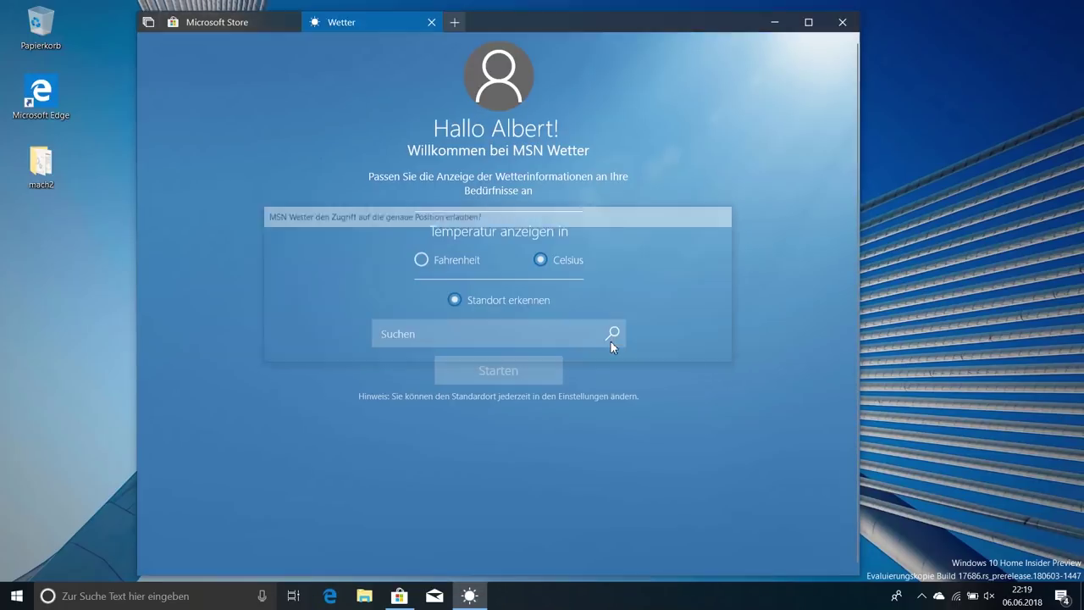
left_click(517, 371)
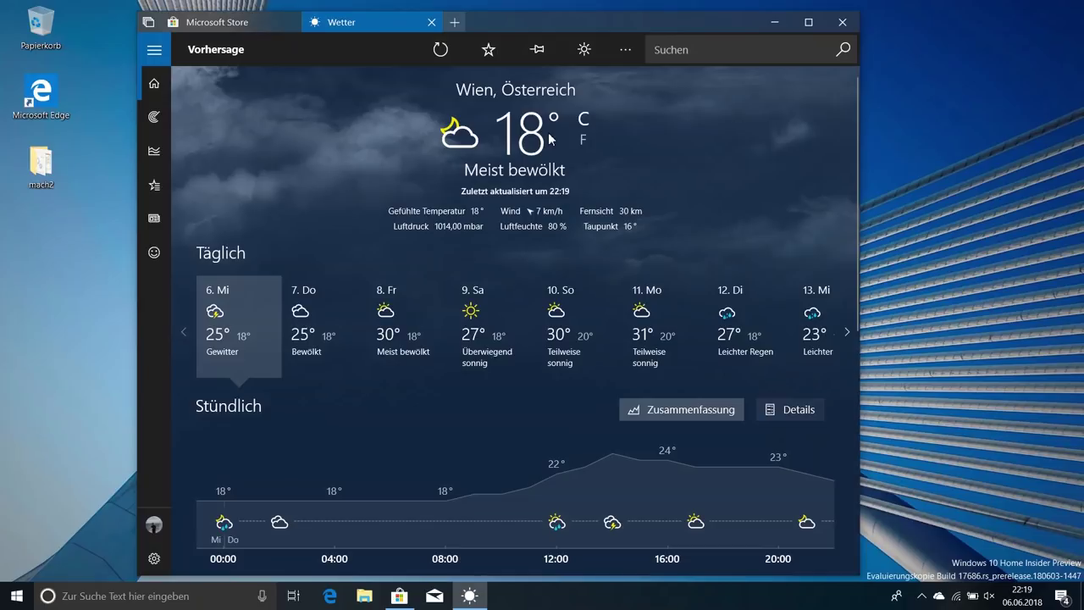
Switch to the Microsoft Store tab, snap the tabbed window to the left half of the screen, and return to Wetter.
left_click(233, 22)
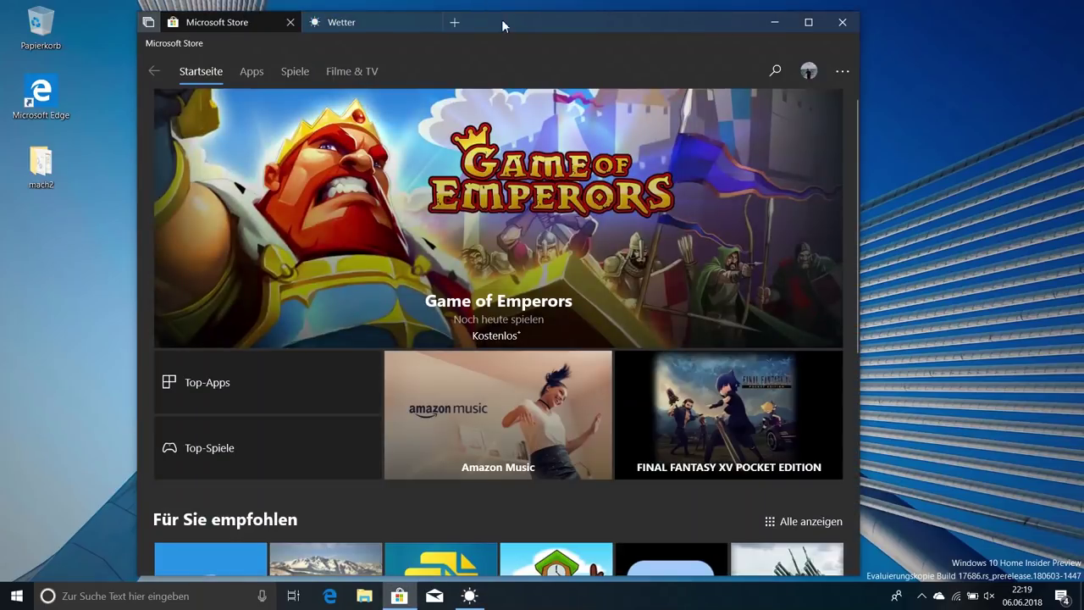
key("super+Left")
left_click(207, 10)
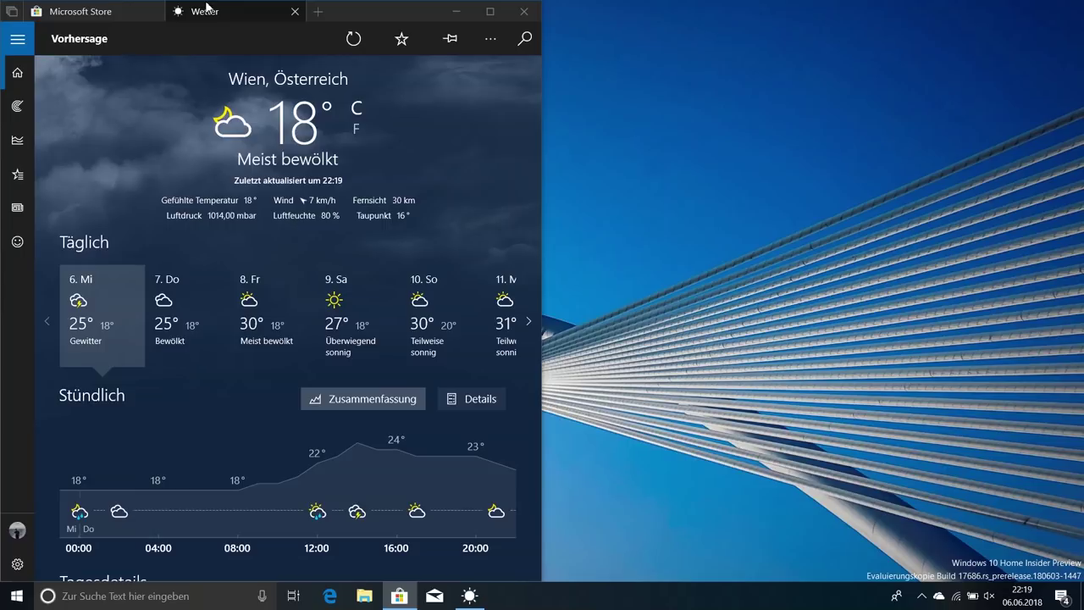
Add a new browser tab next to Wetter and close the Wetter tab.
left_click(318, 11)
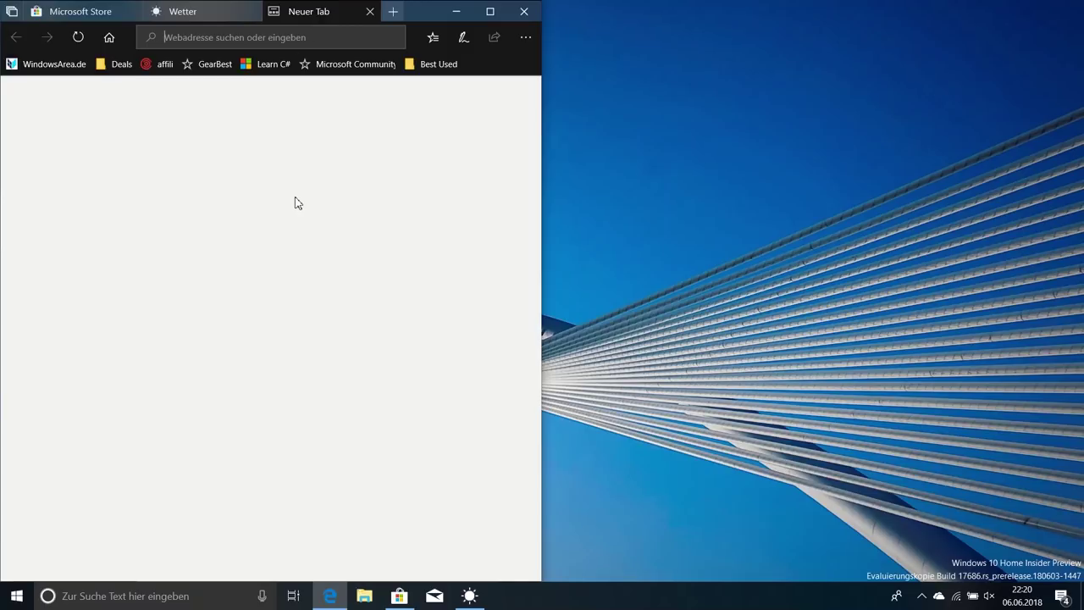
left_click(204, 9)
left_click(312, 10)
left_click(392, 11)
left_click_drag(329, 17, 234, 12)
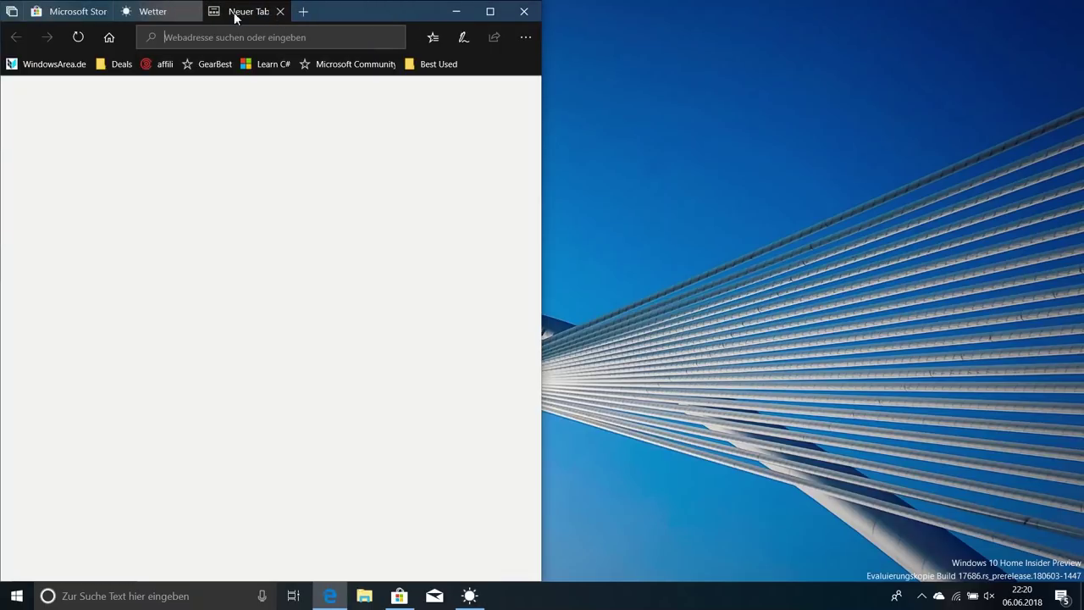
left_click(169, 9)
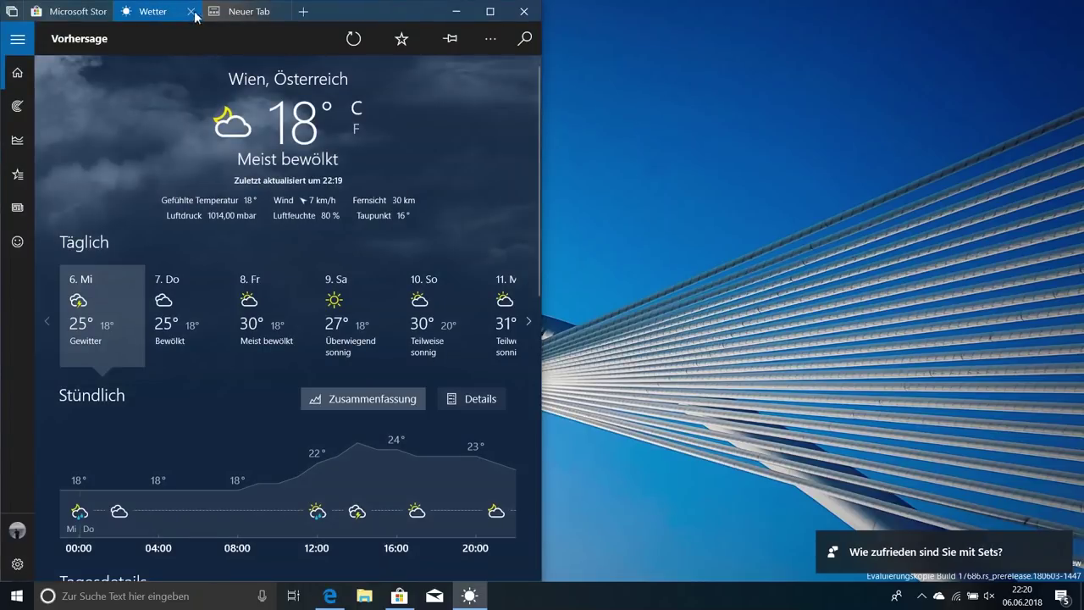
left_click(191, 11)
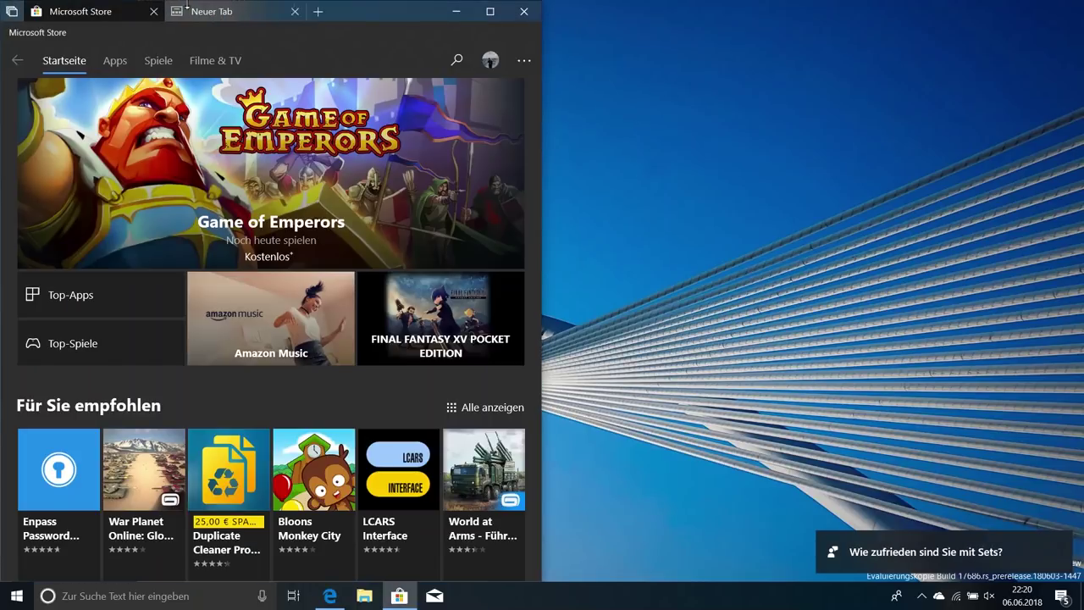
Load windowsarea.de in the new browser tab.
left_click(243, 17)
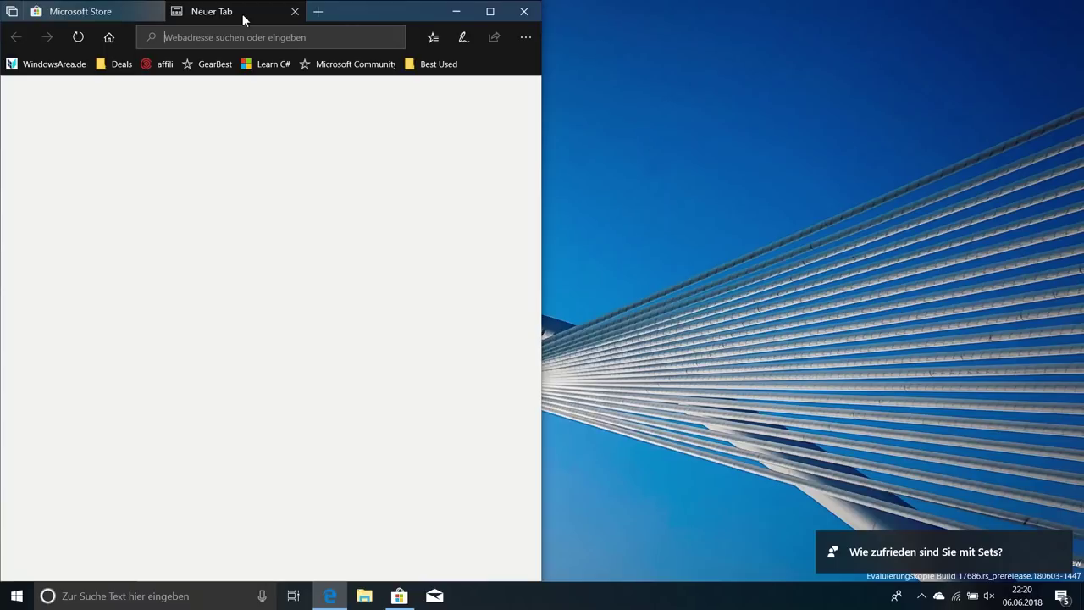
type("wä")
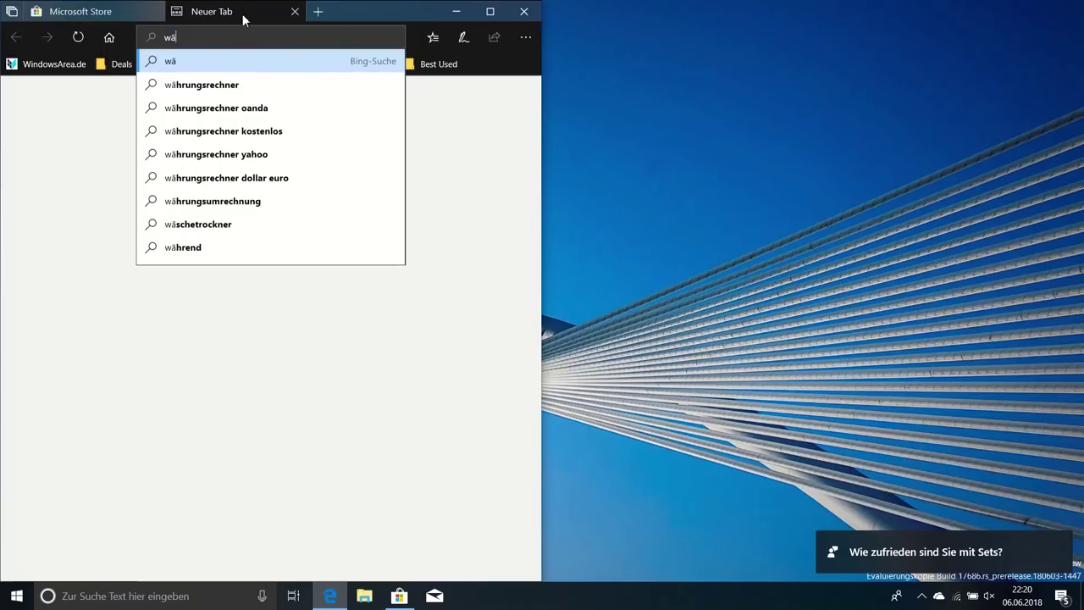
key("BackSpace")
type("i")
key("Return")
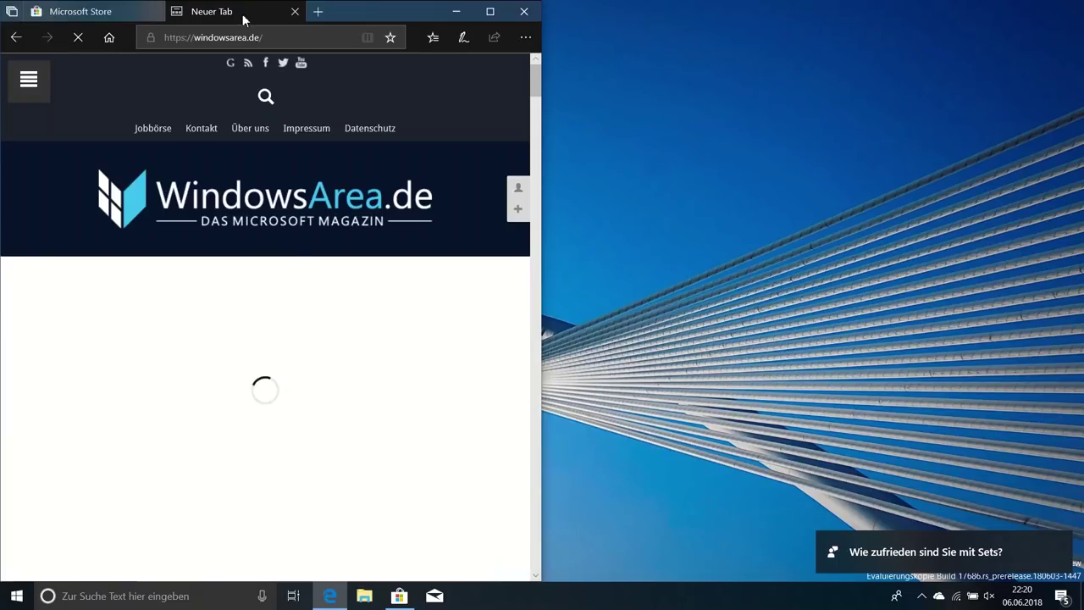
type("wubdiws")
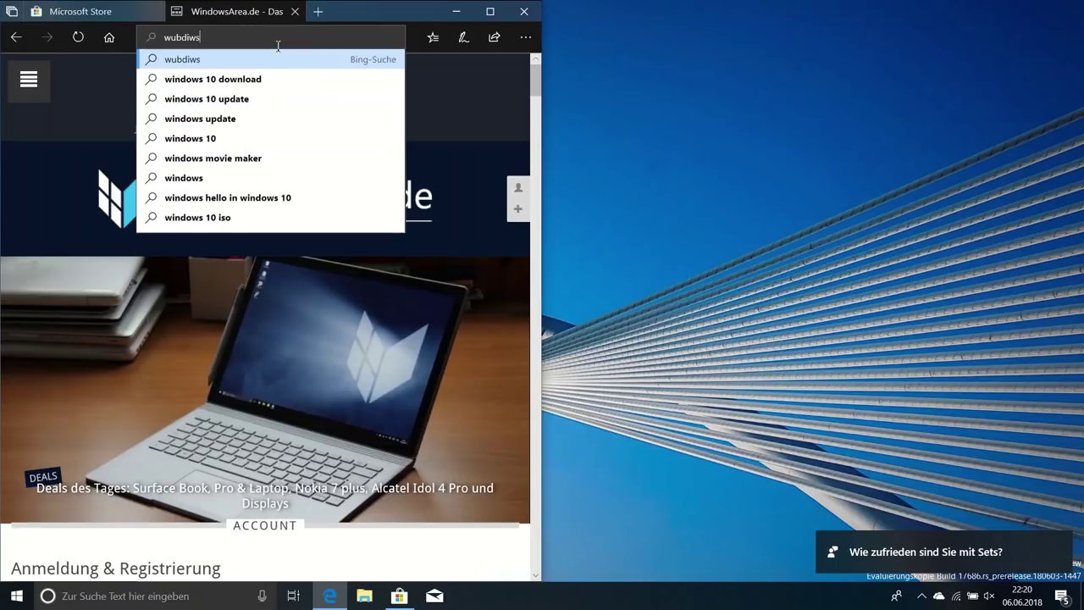
key("ctrl+a")
type("windowsarea.de/")
key("Return")
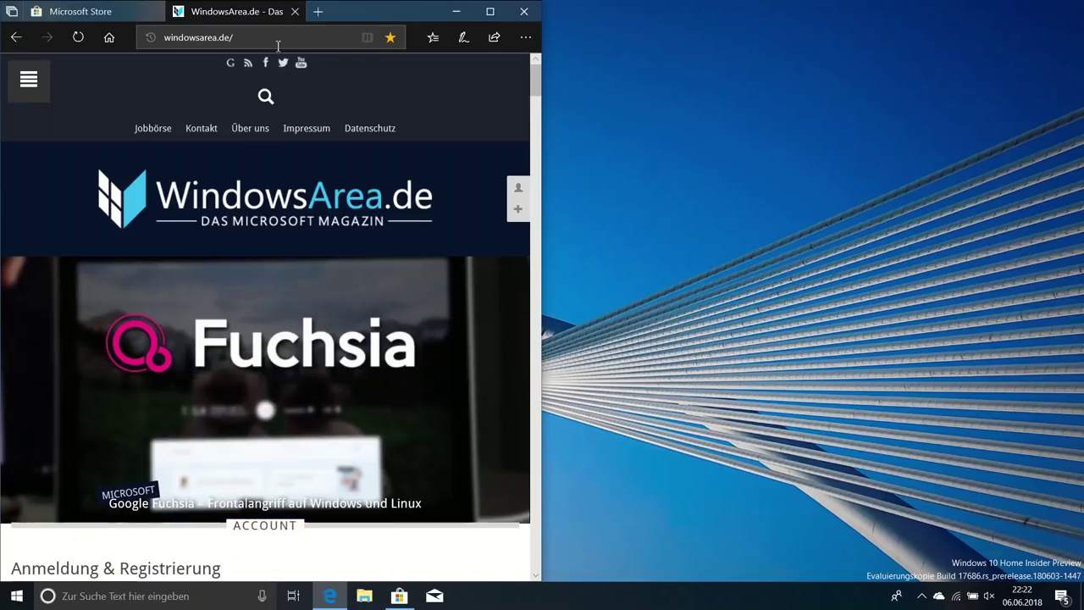
Switch between the Microsoft Store and WindowsArea.de tabs, and close the whole tabbed window.
left_click(116, 12)
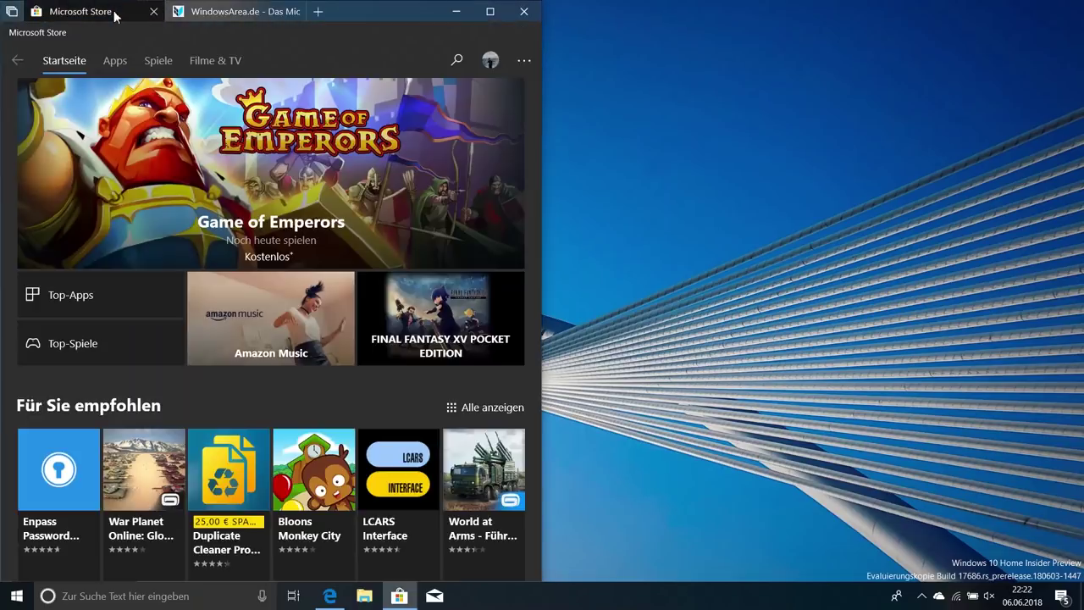
left_click(192, 16)
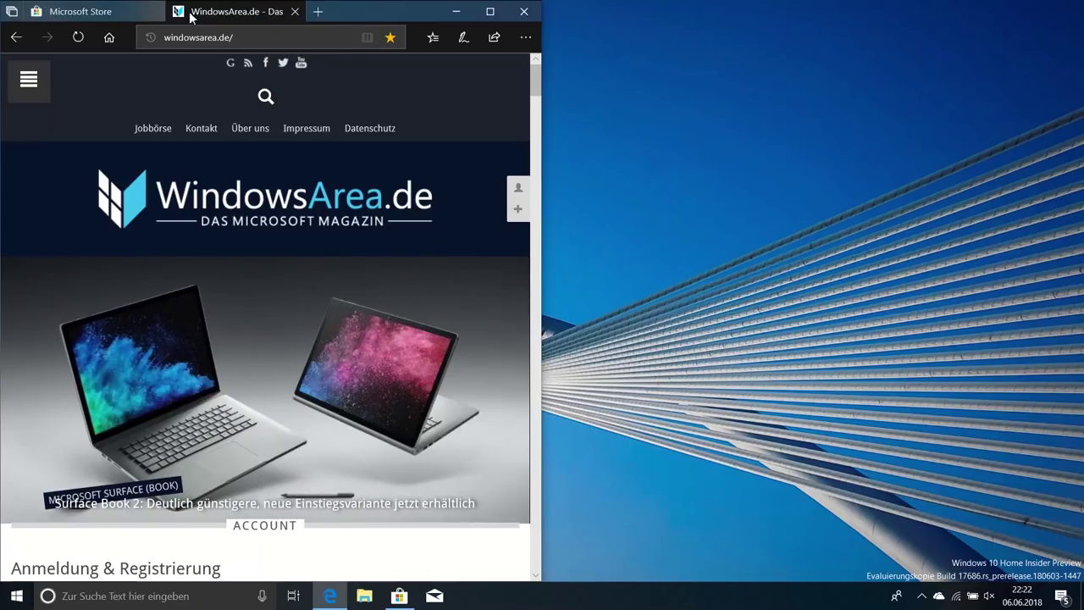
left_click(537, 16)
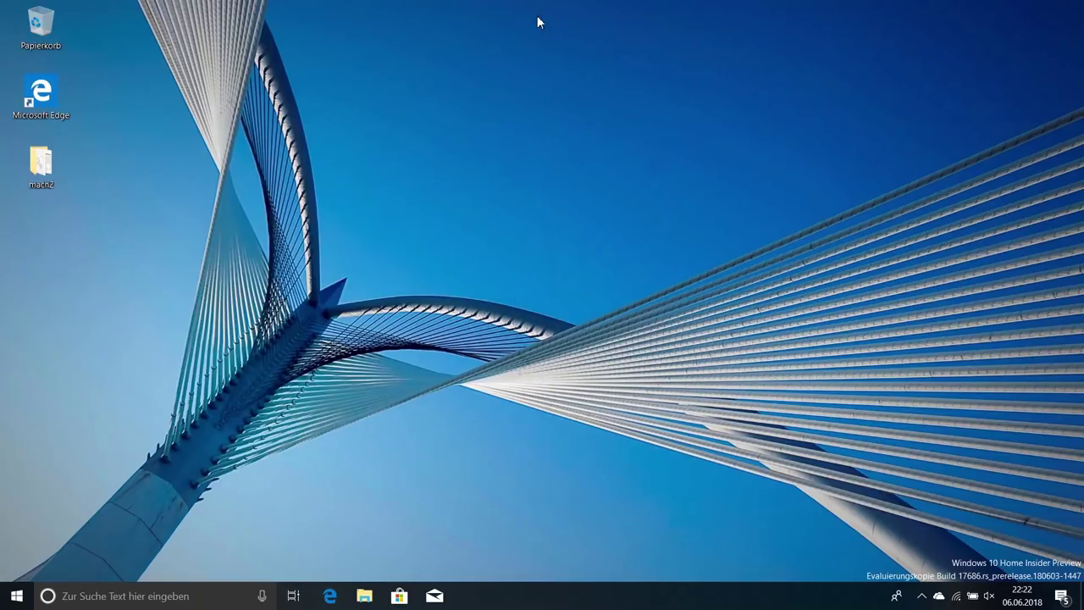
Open a tabbed File Explorer window to view it, and close it again.
key("super")
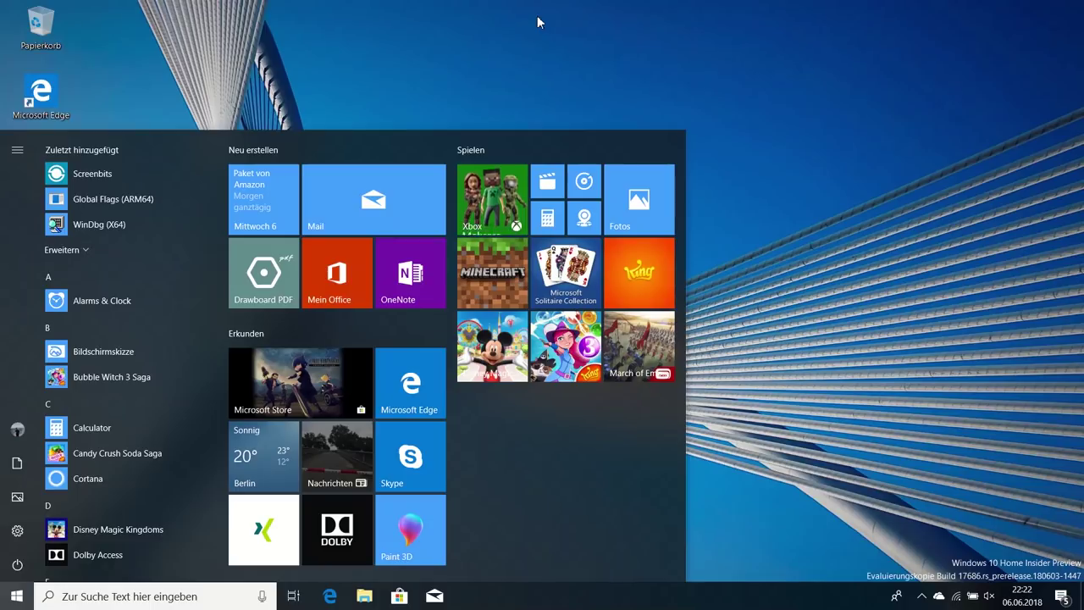
key("super+e")
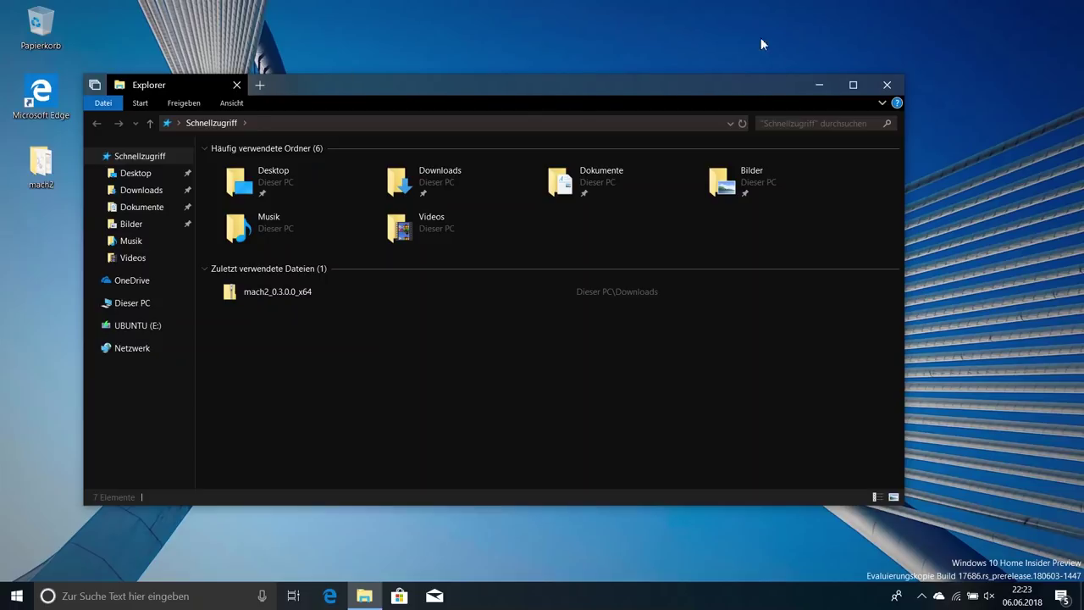
left_click(894, 92)
Search Windows for "snipping" to view the Snipping Tool entry, and clear the search.
key("super")
type("snipping")
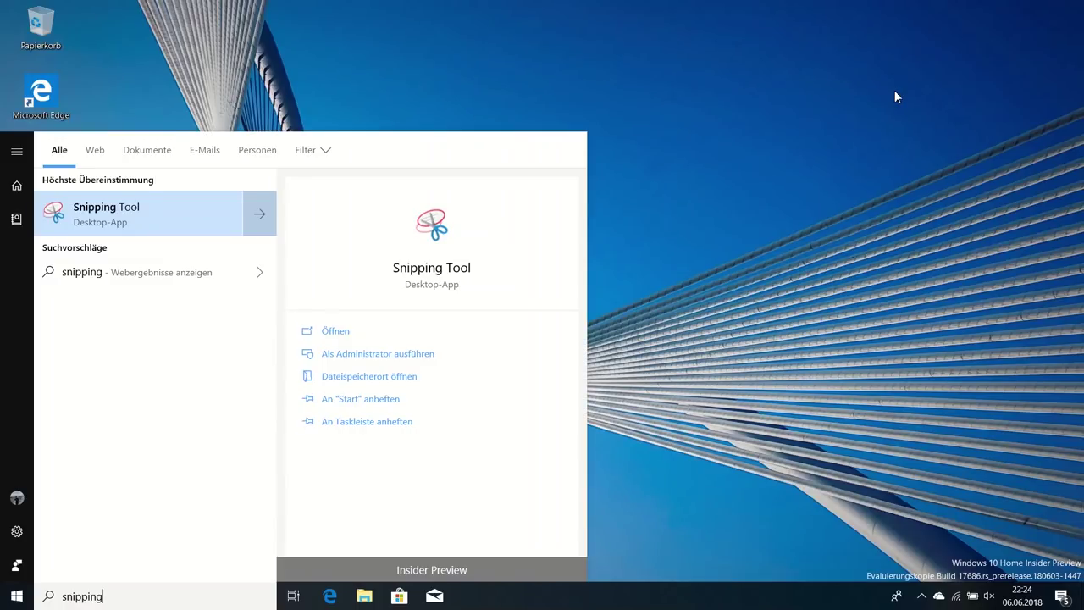
key("ctrl+a")
key("BackSpace")
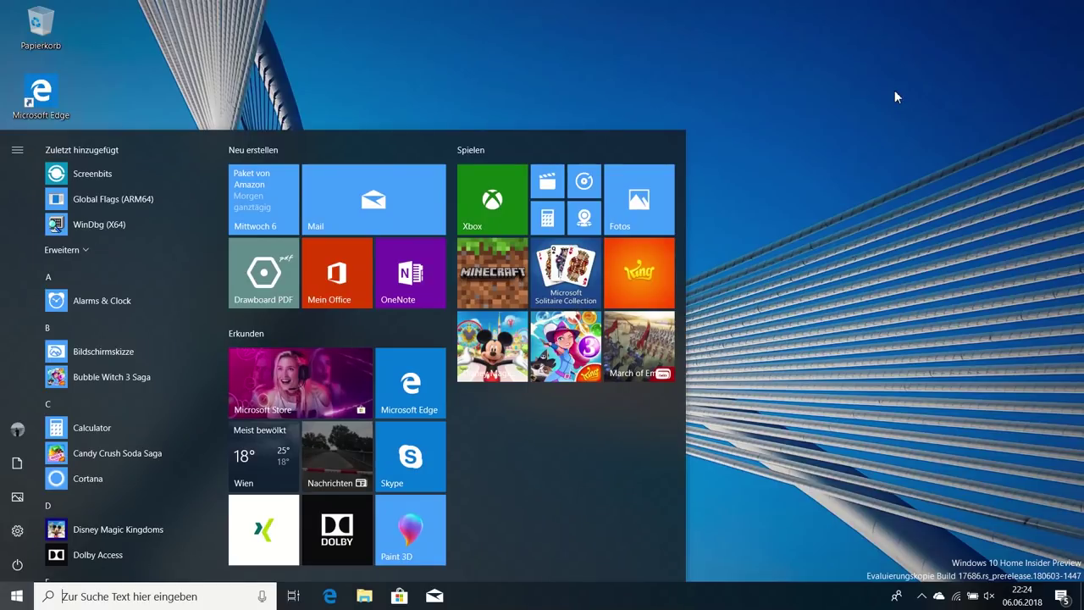
Search Windows for "bild" and open the Bildschirmskizze app.
type("bild")
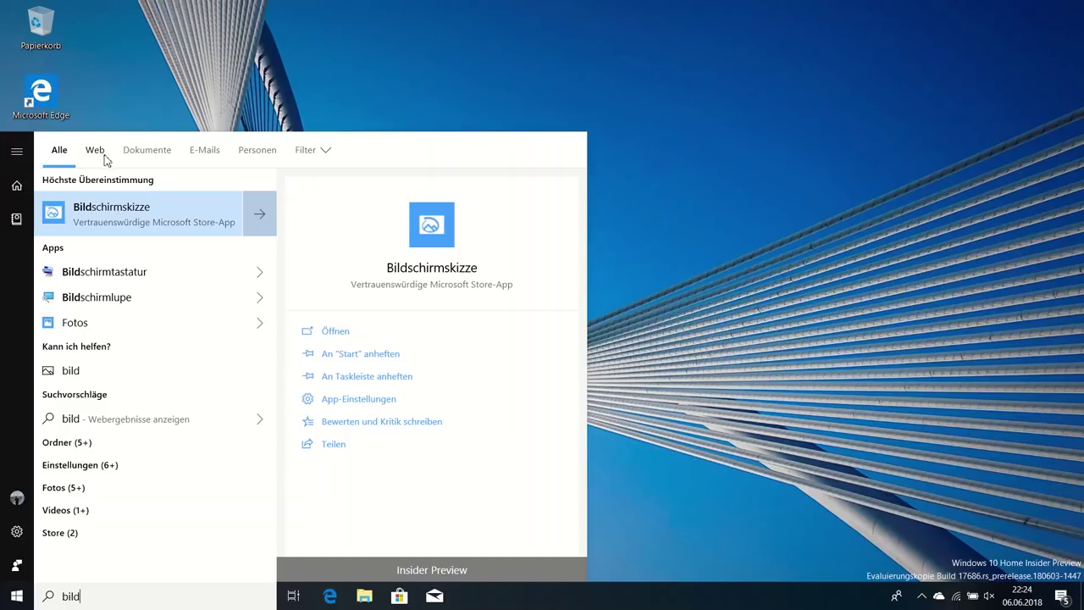
left_click(322, 158)
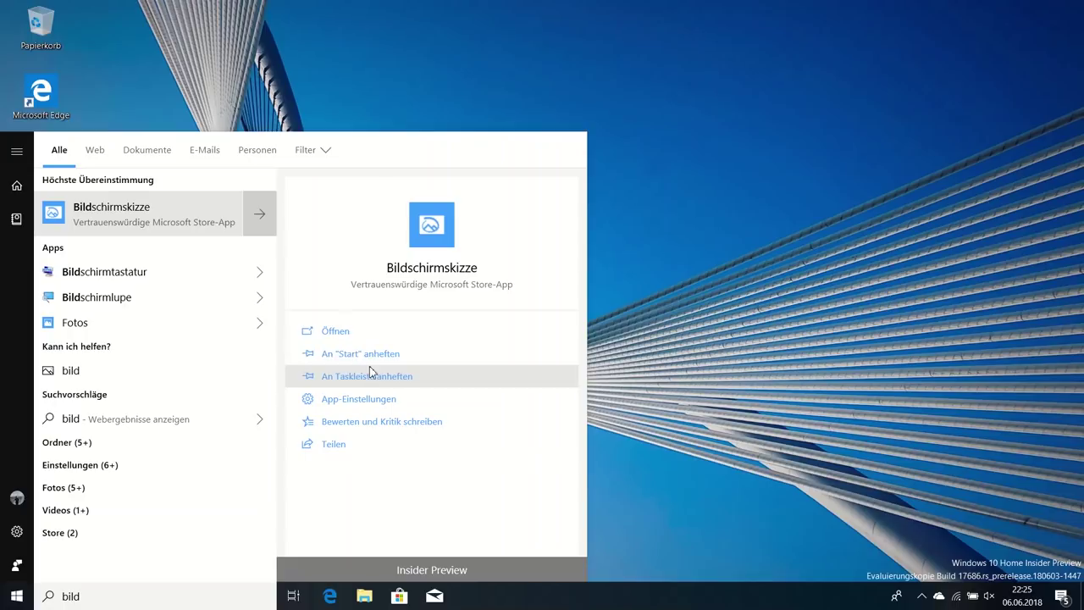
left_click(354, 338)
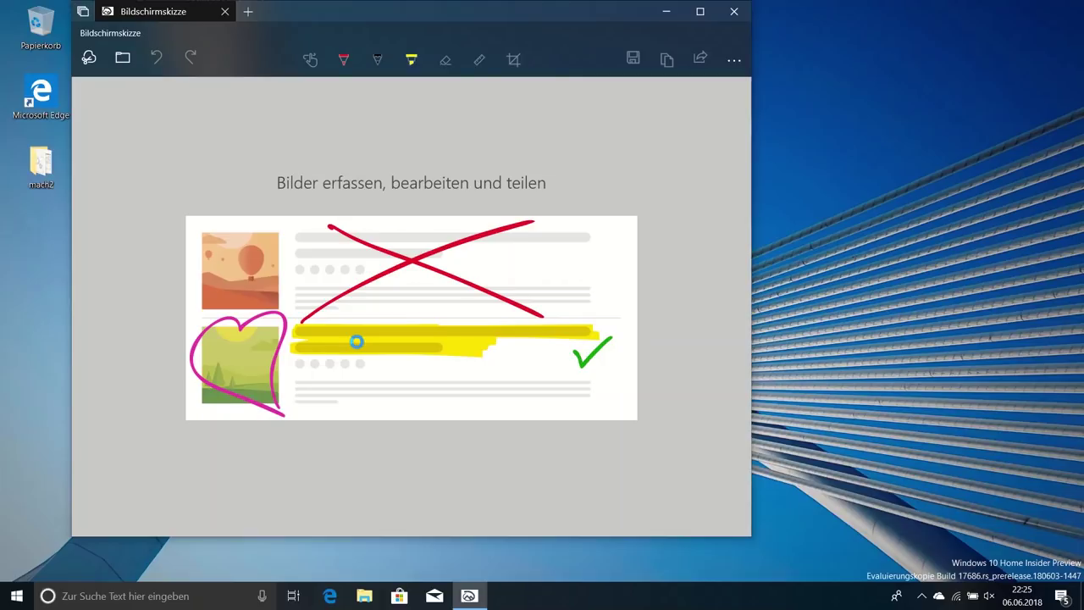
Capture a rectangular clip of the Microsoft Edge desktop icon and scribble over it with the red pen.
left_click(94, 60)
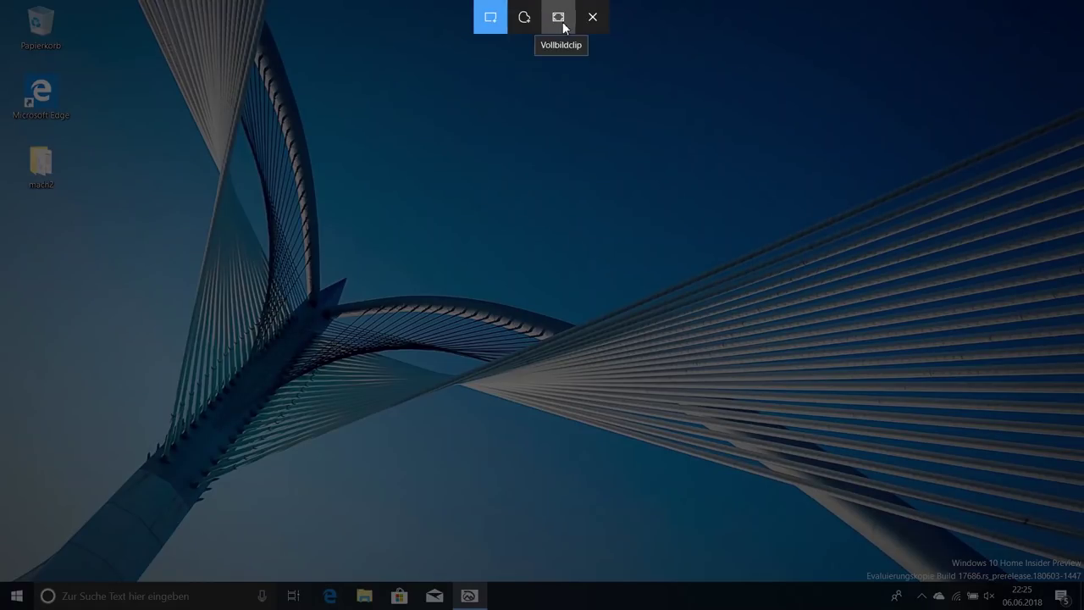
left_click_drag(7, 66, 99, 132)
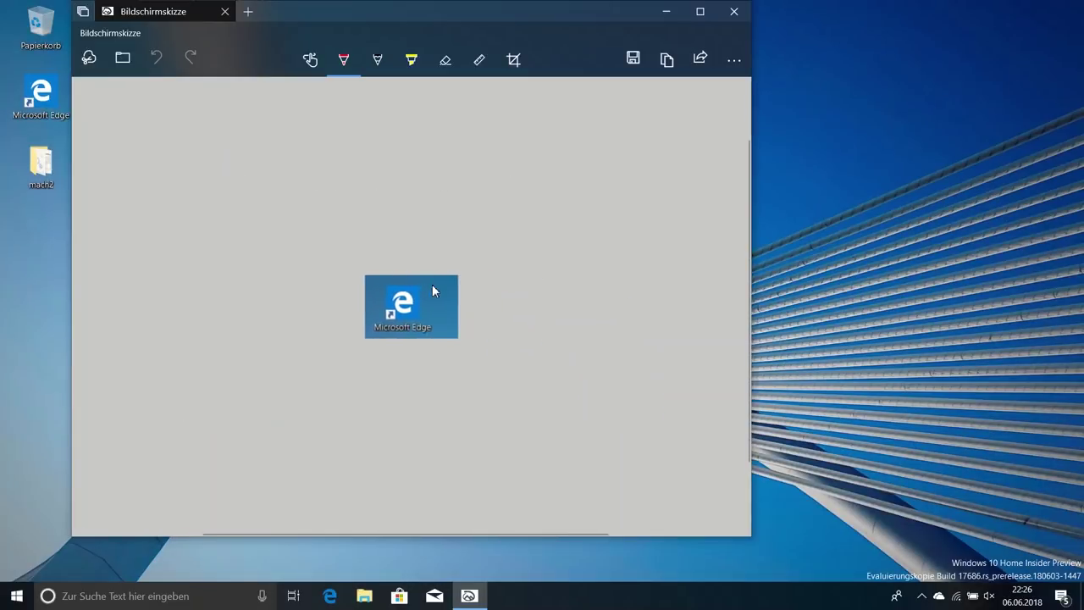
left_click(343, 59)
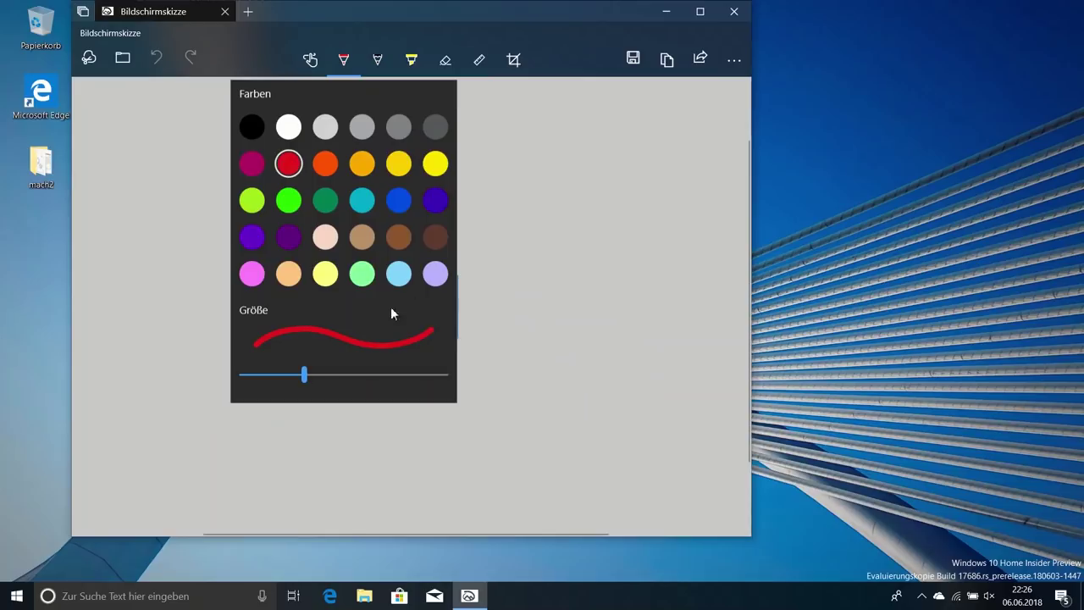
left_click(606, 344)
mouse_move(383, 296)
left_mouse_down()
mouse_move(381, 331)
mouse_move(401, 328)
mouse_move(380, 302)
mouse_move(344, 317)
mouse_move(397, 269)
left_mouse_up()
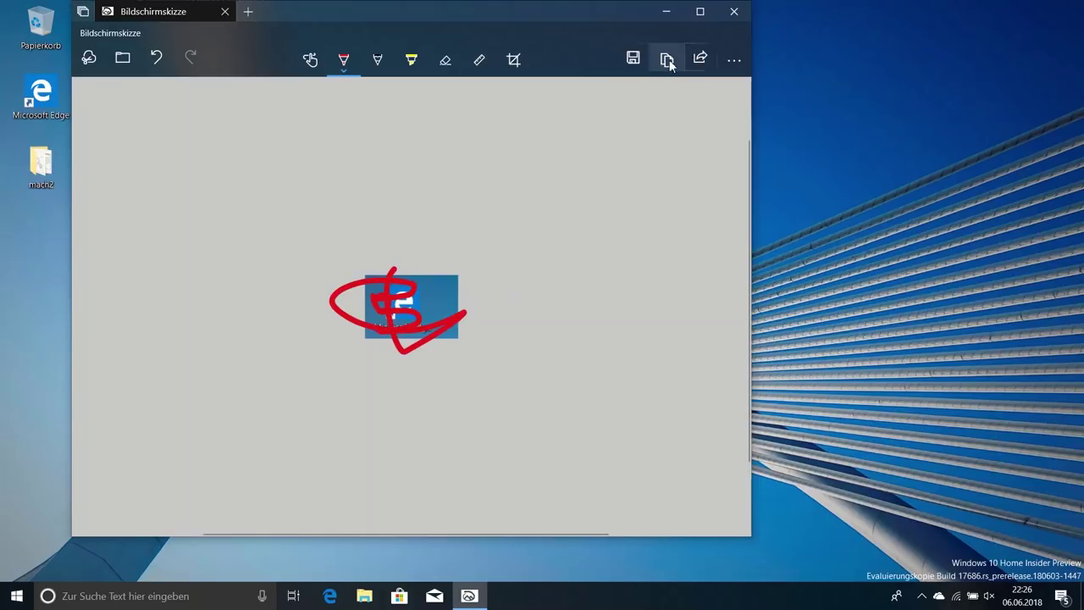
View the Bildschirmskizze app's additional options and its Info page, and close the app.
left_click(731, 59)
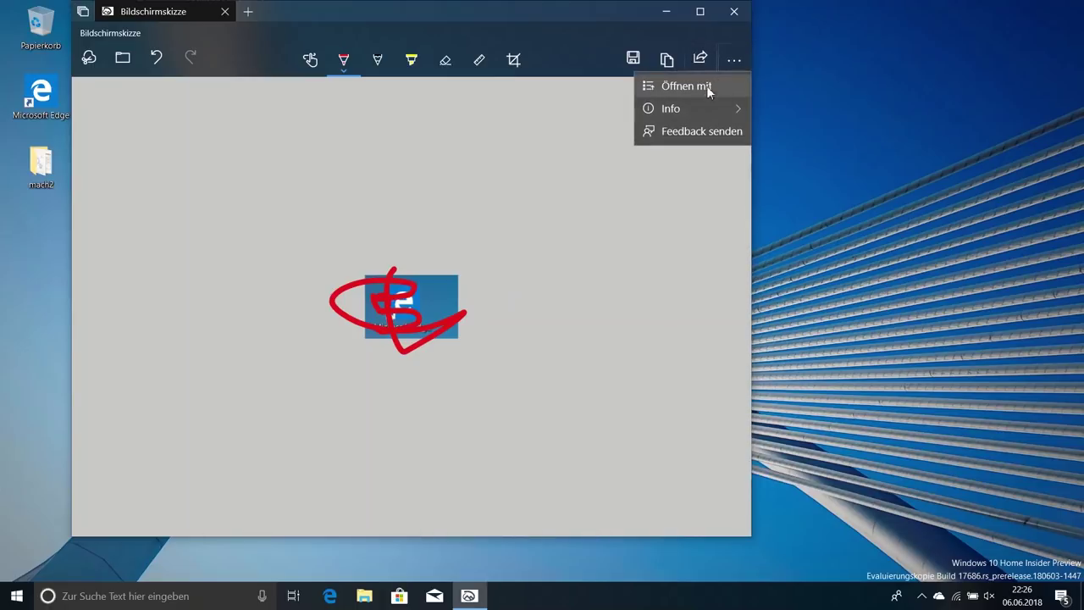
mouse_move(689, 107)
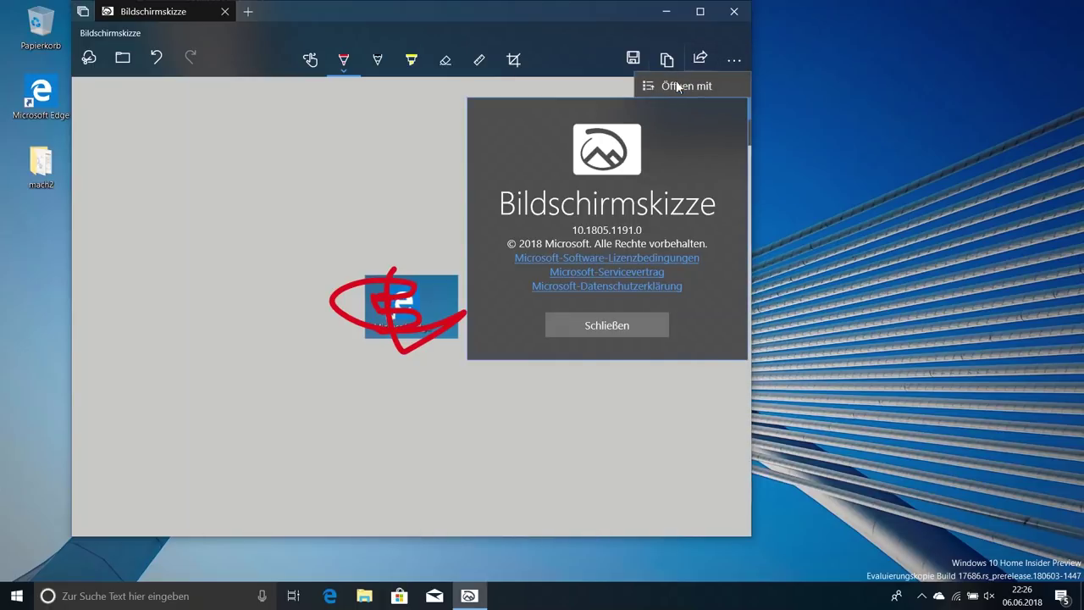
left_click(603, 324)
left_click(730, 61)
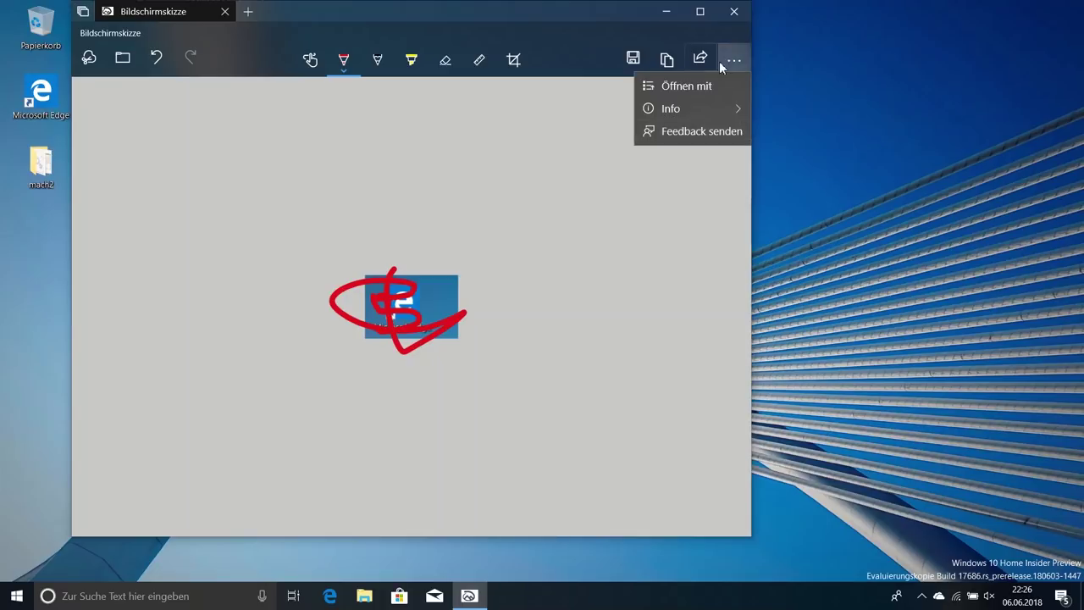
left_click(734, 12)
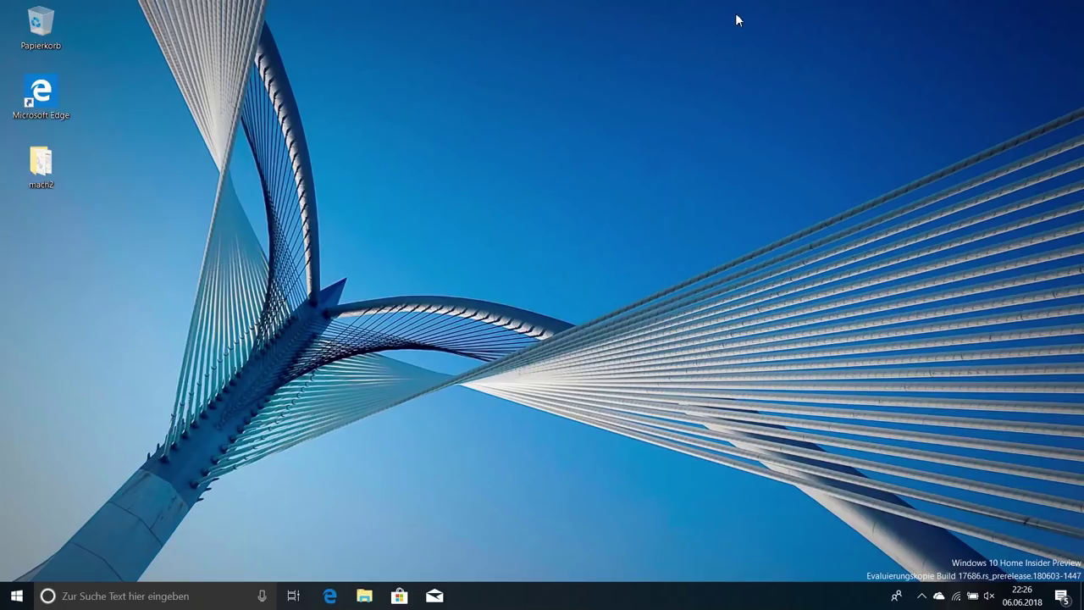
Search Windows for "your phone", open the Your Phone app to view its phone-linking page, and close it.
key("super")
type("your phone")
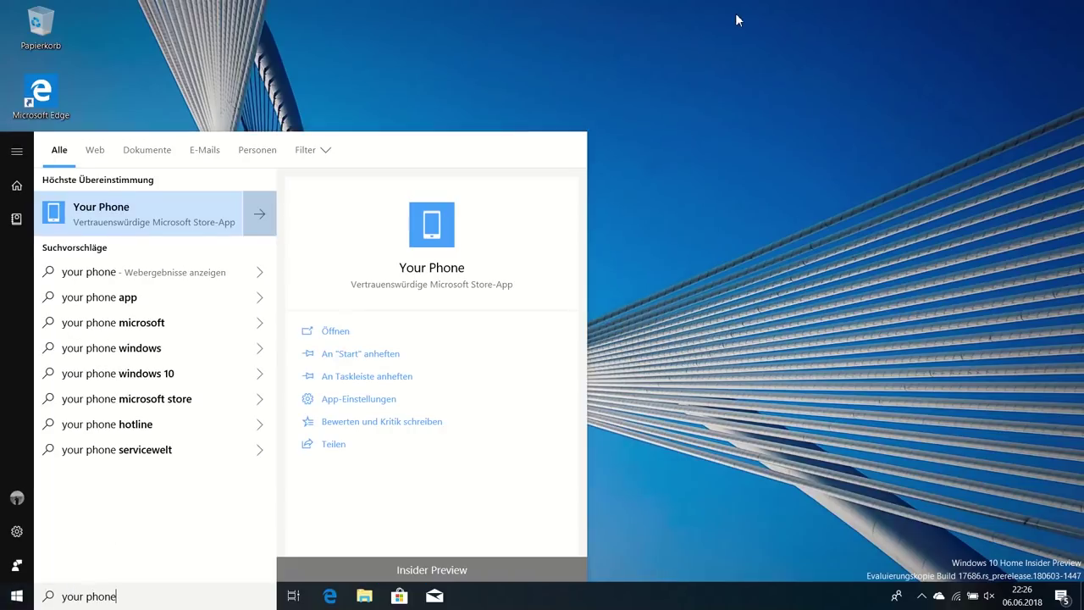
key("Return")
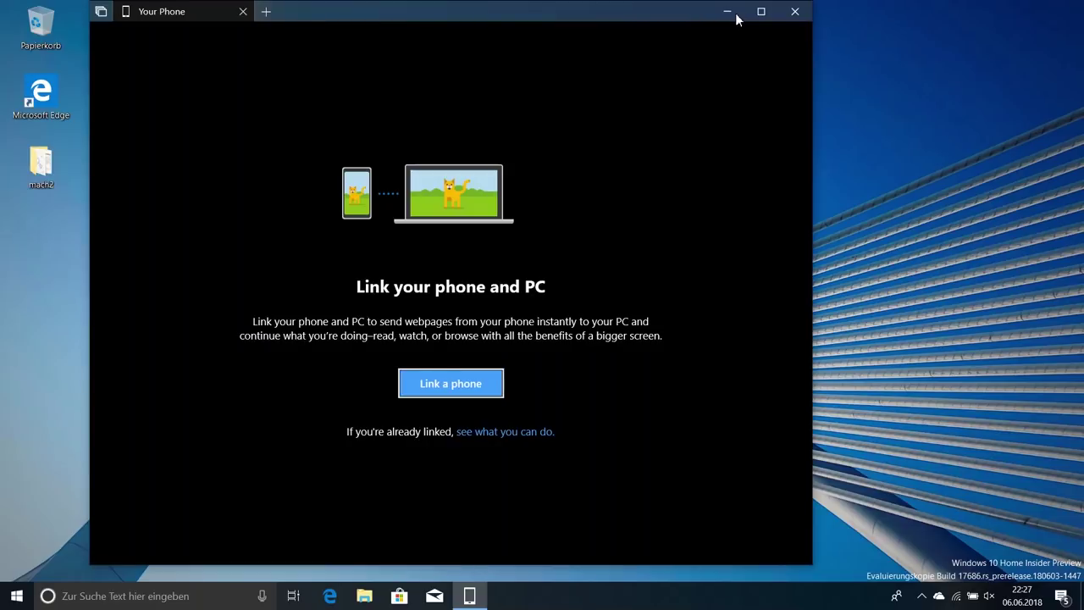
left_click_drag(700, 19, 725, 30)
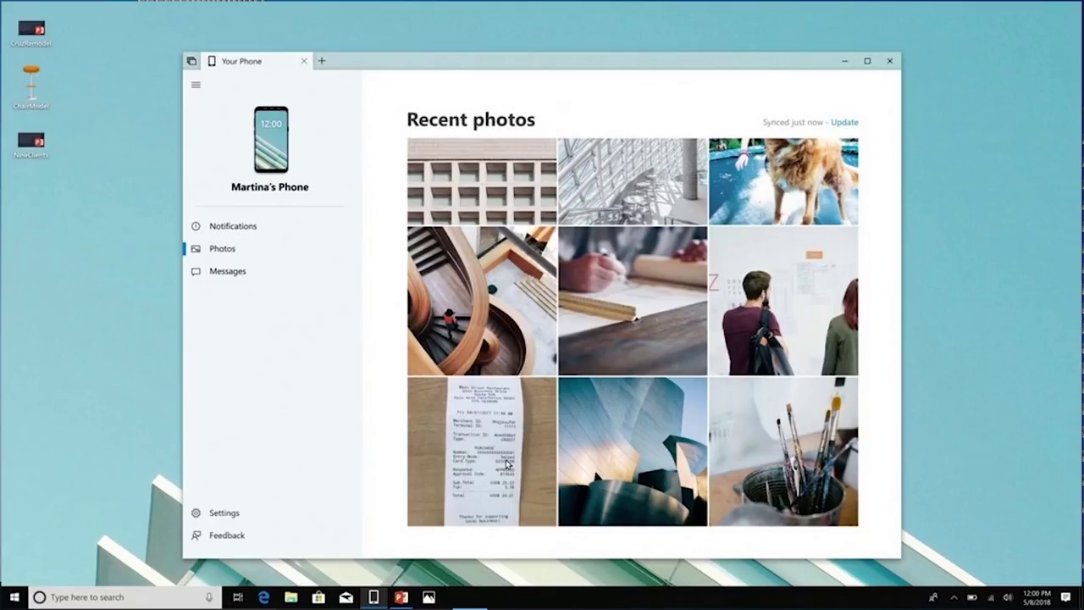
left_click(232, 227)
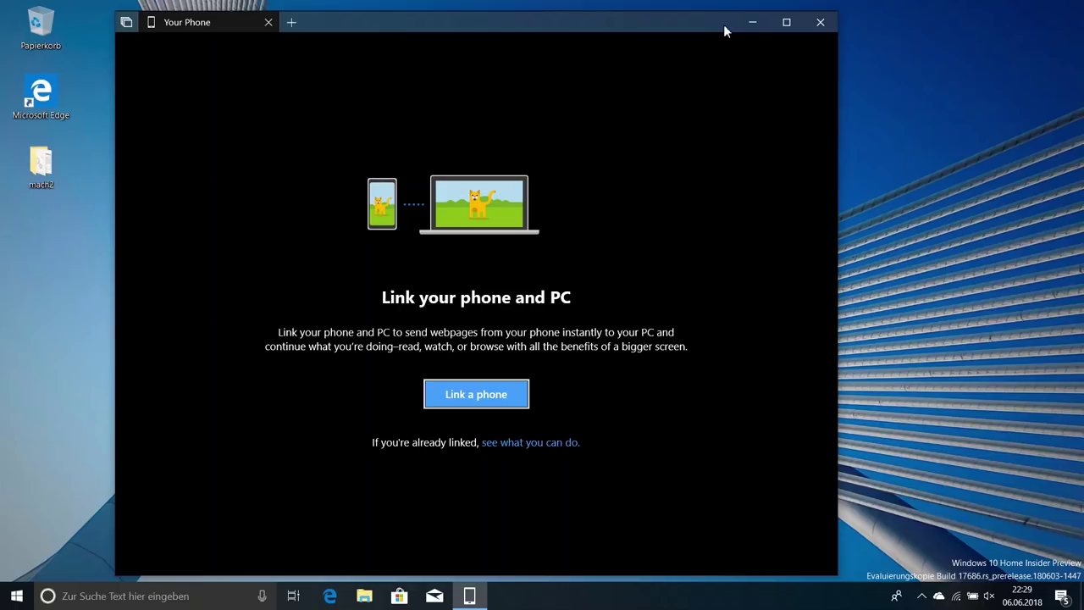
key("alt+F4")
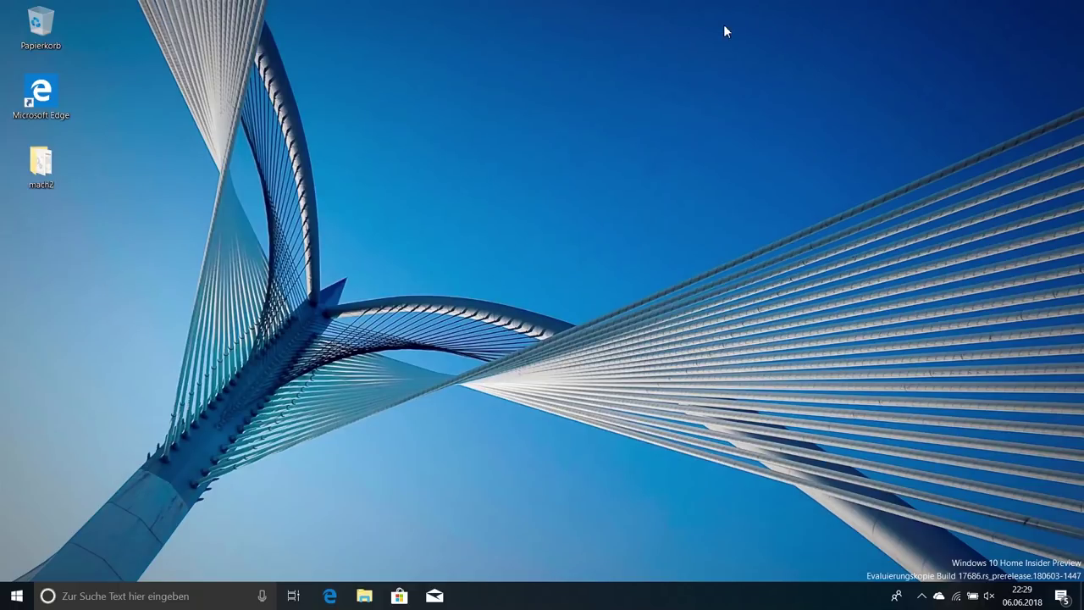
Switch to Microsoft Edge and open the Intel Tiger Rapids article from the WindowsArea.de home page.
key("super+1")
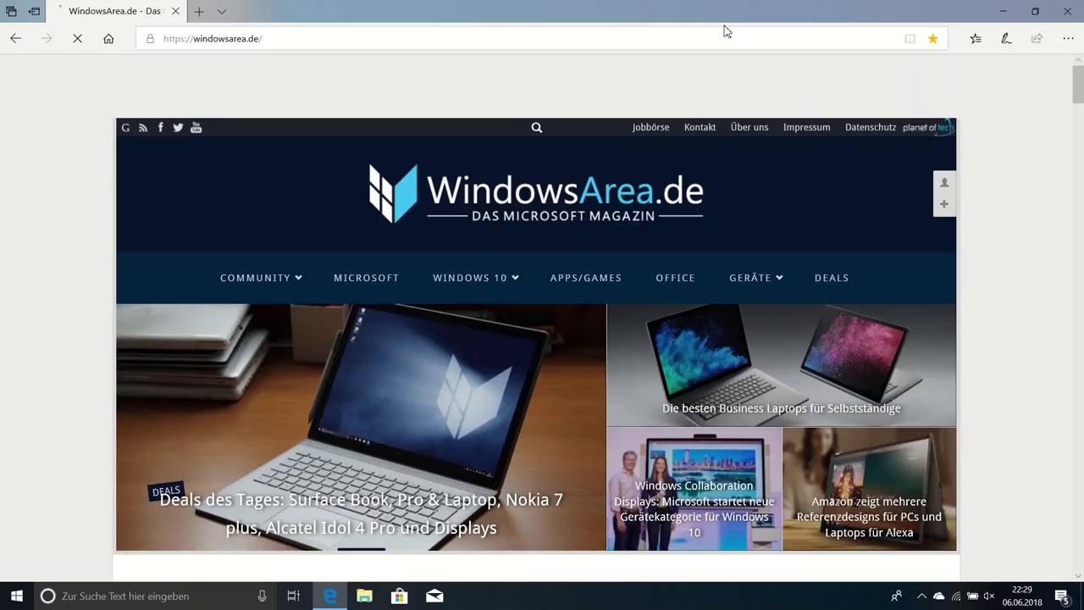
scroll(598, 375, "down", 10)
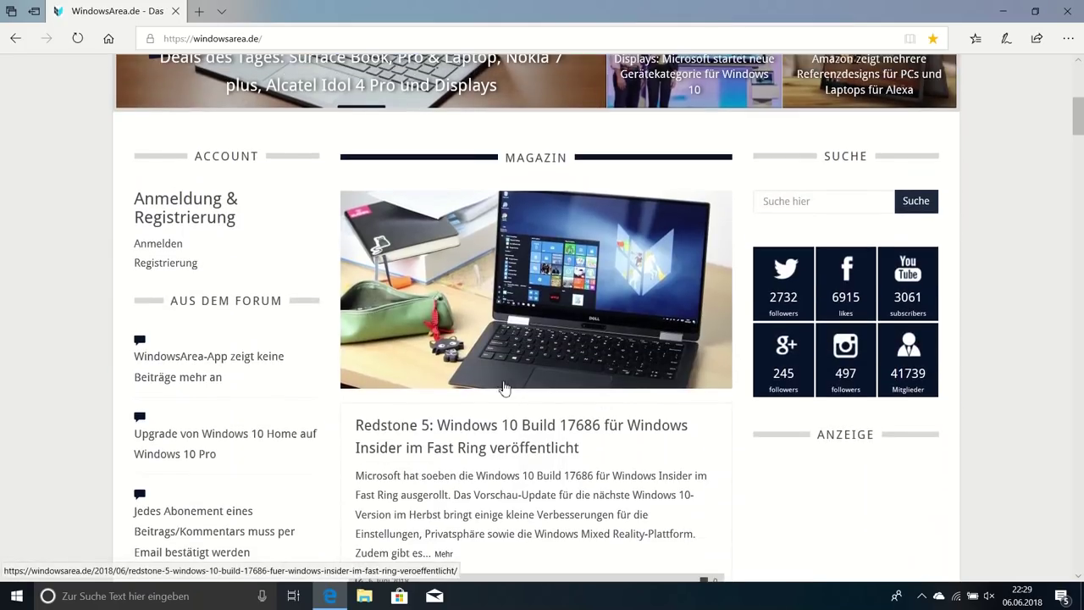
scroll(465, 443, "down", 1)
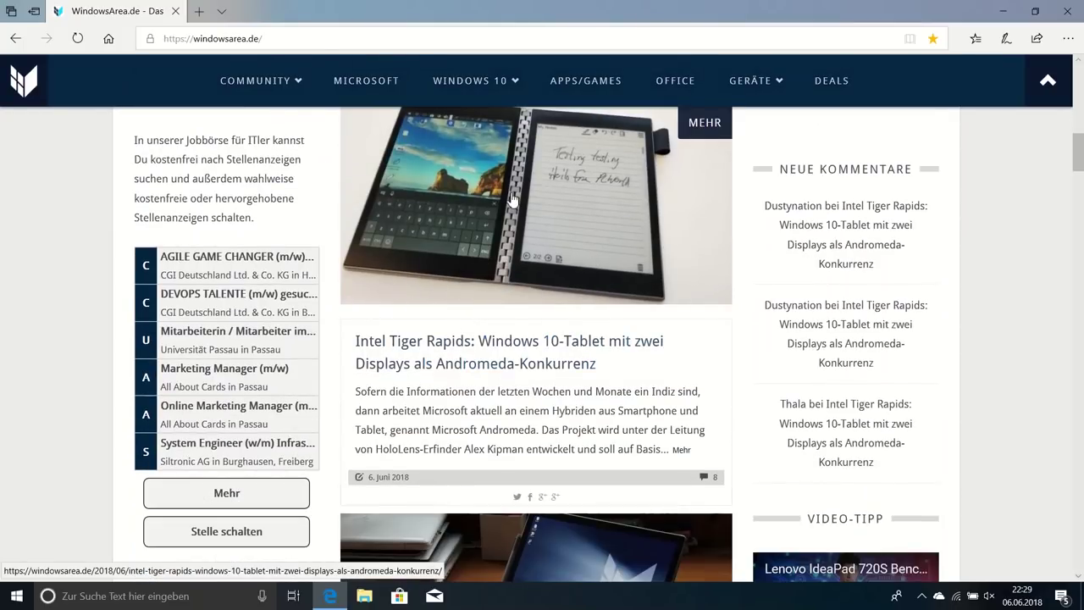
left_click(513, 200)
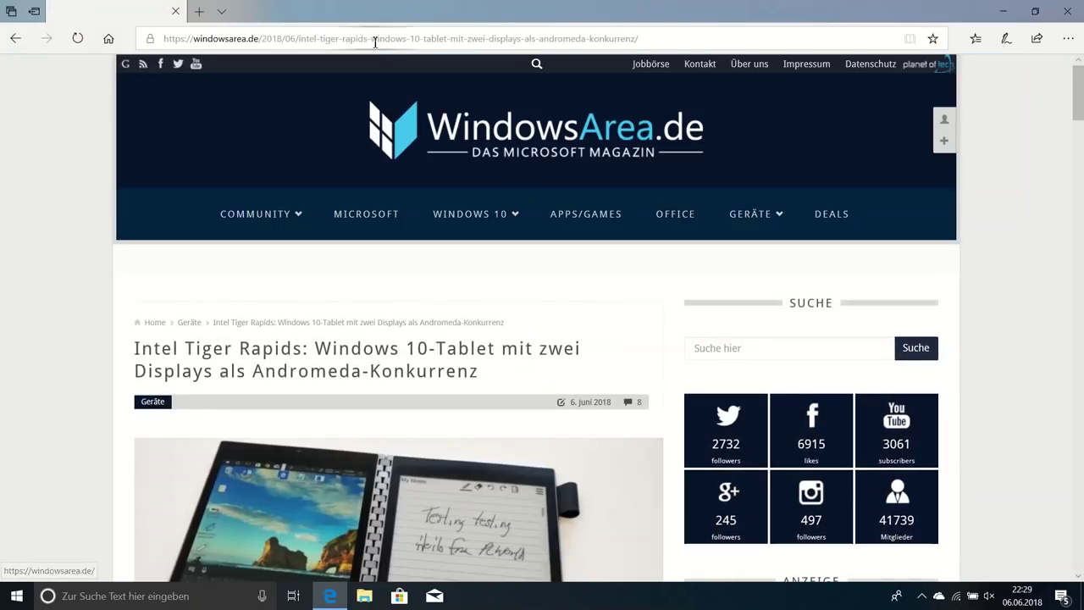
Copy the web address of the Intel Tiger Rapids article to the clipboard.
left_click(375, 42)
key("BackSpace")
left_click(74, 209)
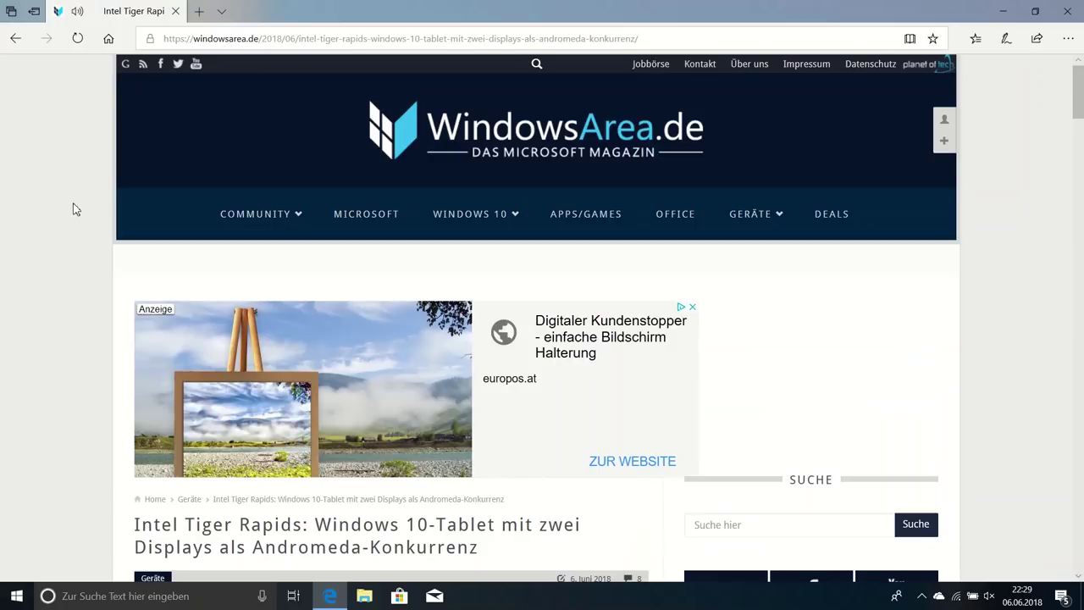
Open the Windows clipboard history over the article to view the copied items, dismiss it, and call it up again.
scroll(75, 209, "down", 5)
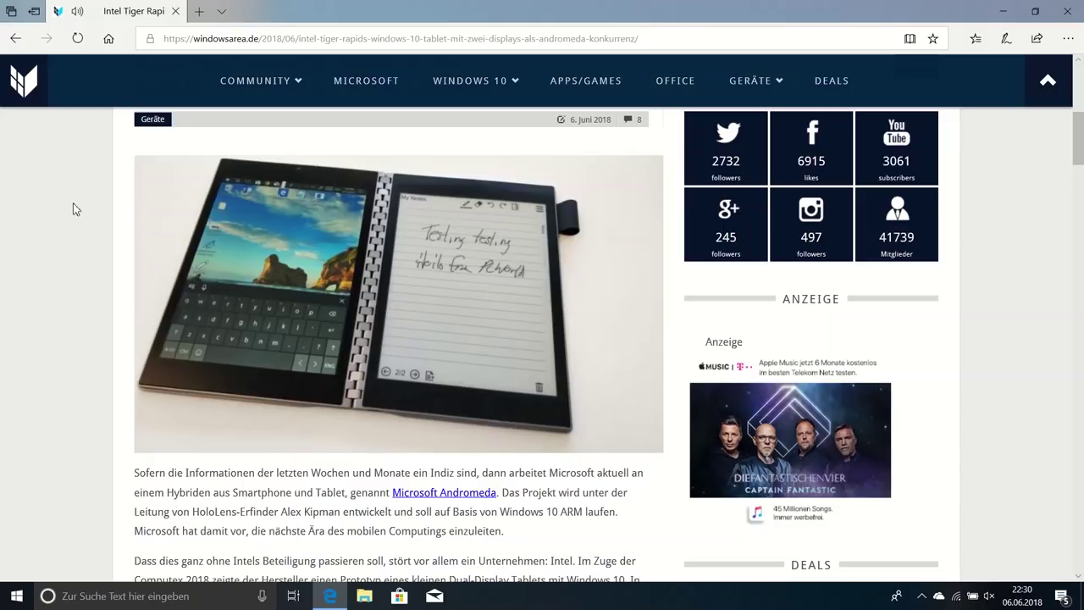
key("super+v")
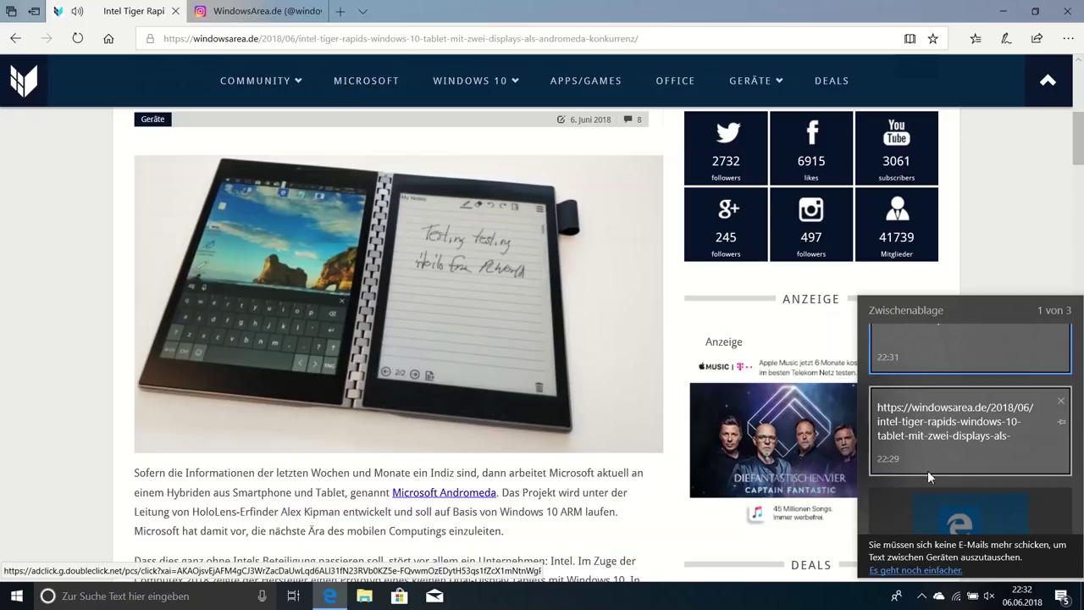
left_click(676, 503)
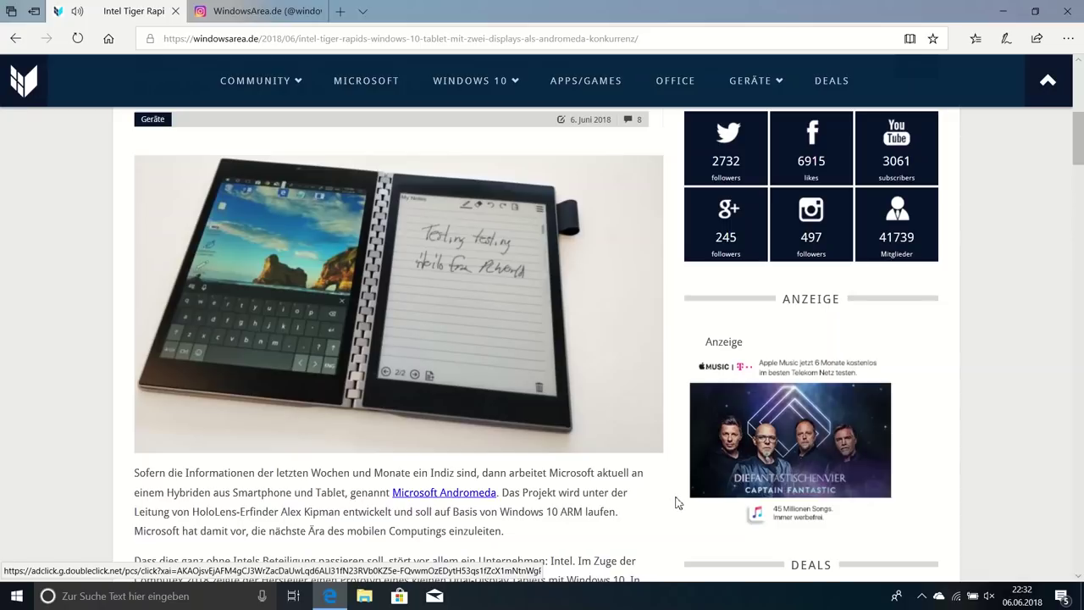
key("super+v")
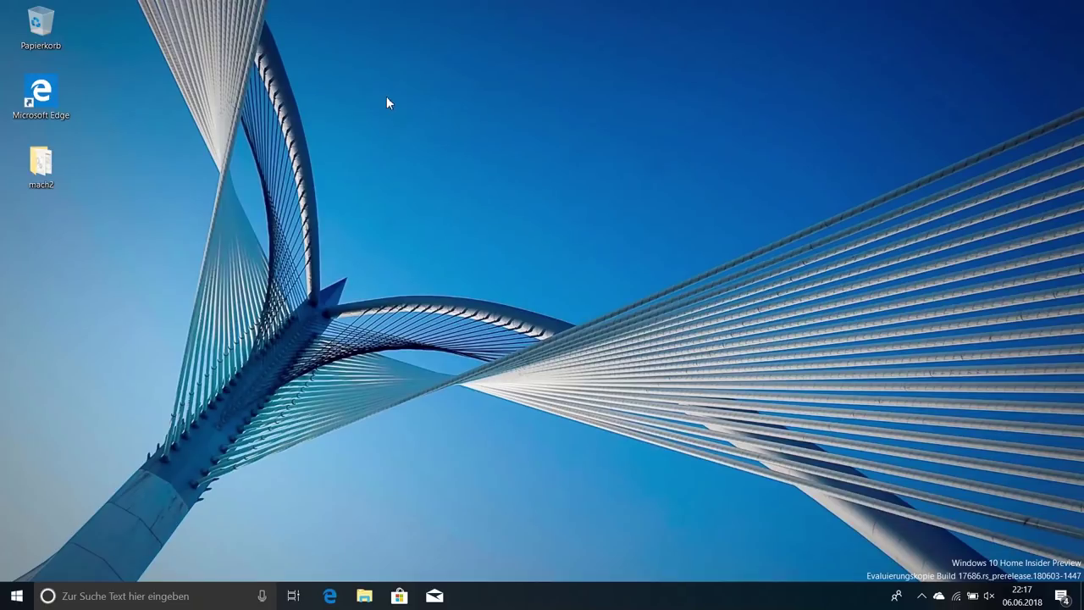
Open the Microsoft Store and load WindowsArea.de from the favorites in a new tab of the same window.
left_click(400, 595)
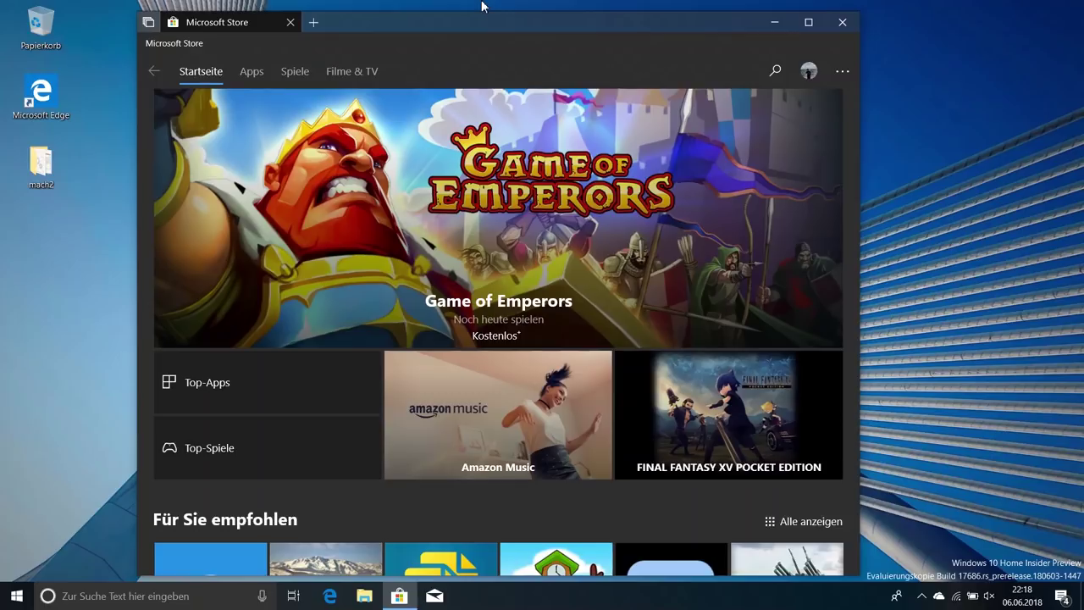
left_click(314, 23)
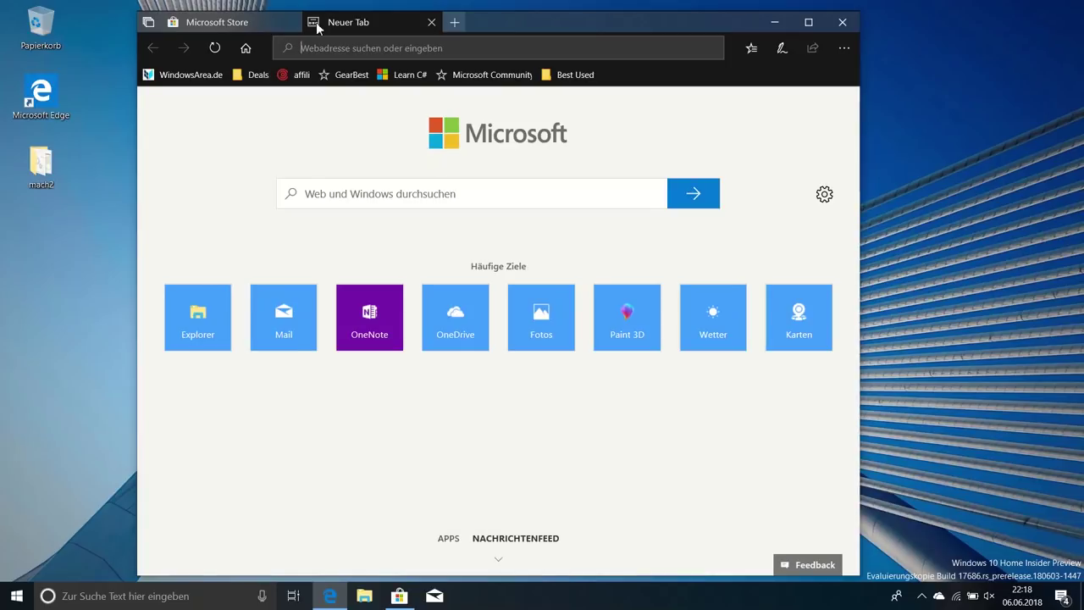
scroll(508, 339, "down", 5)
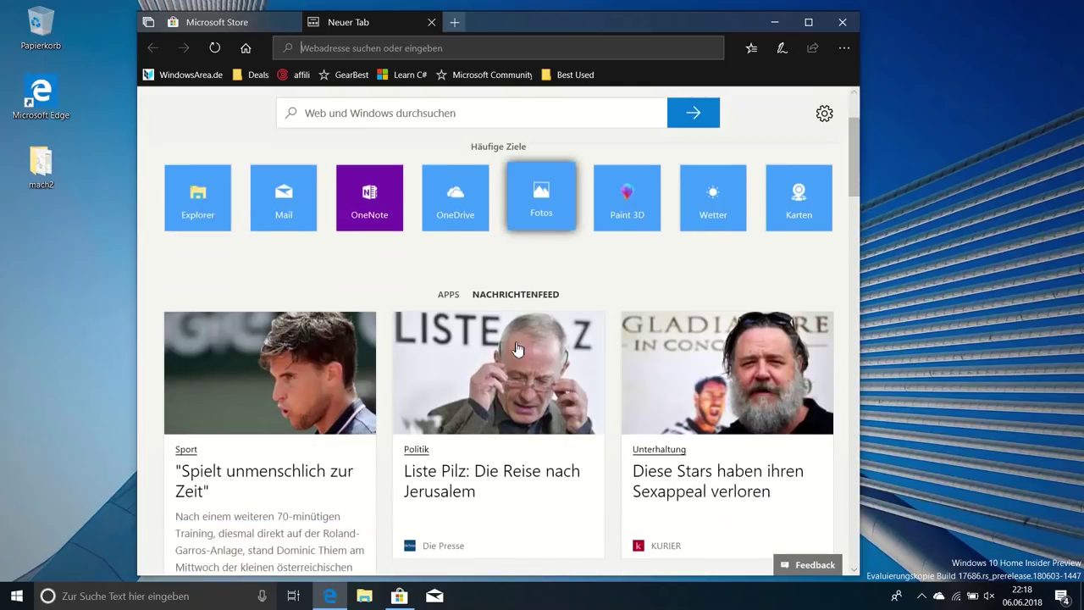
left_click(197, 76)
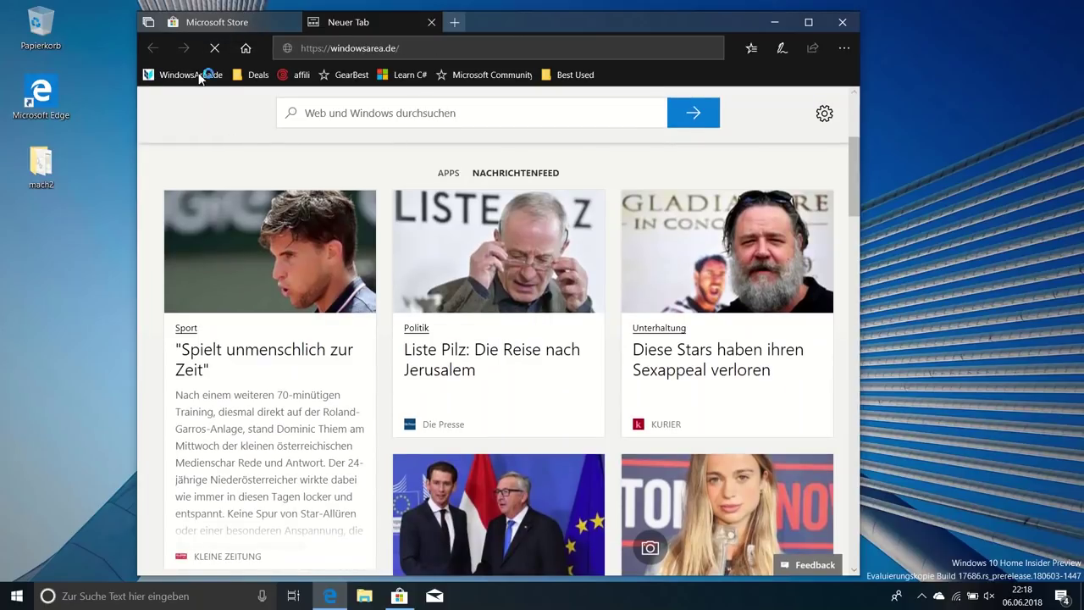
scroll(416, 245, "down", 3)
scroll(480, 307, "up", 3)
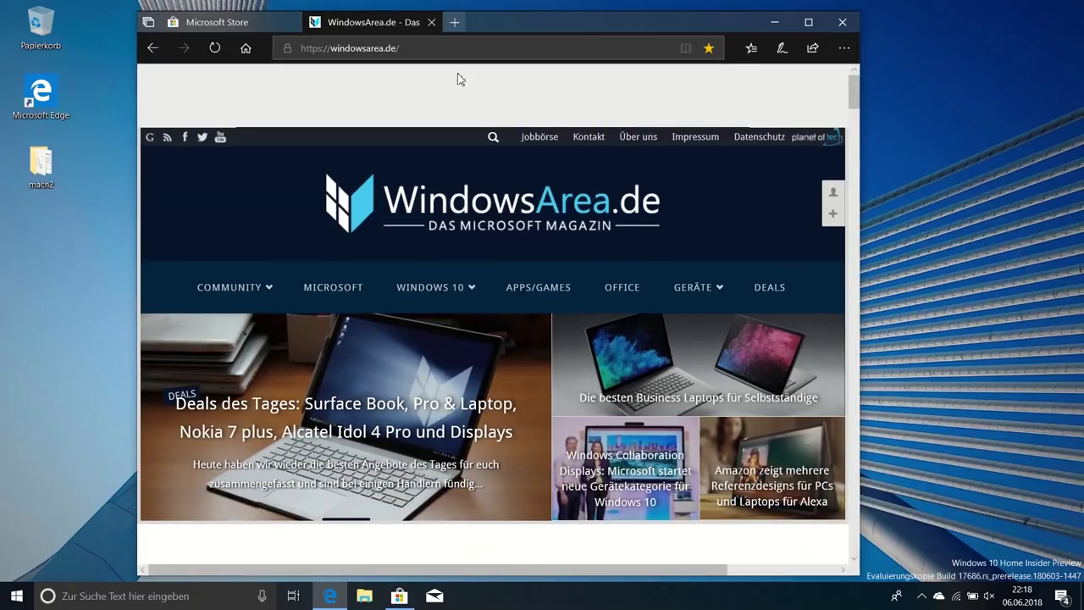
Close the WindowsArea.de tab and leave a new empty tab open beside the Microsoft Store.
left_click(449, 24)
left_click(430, 23)
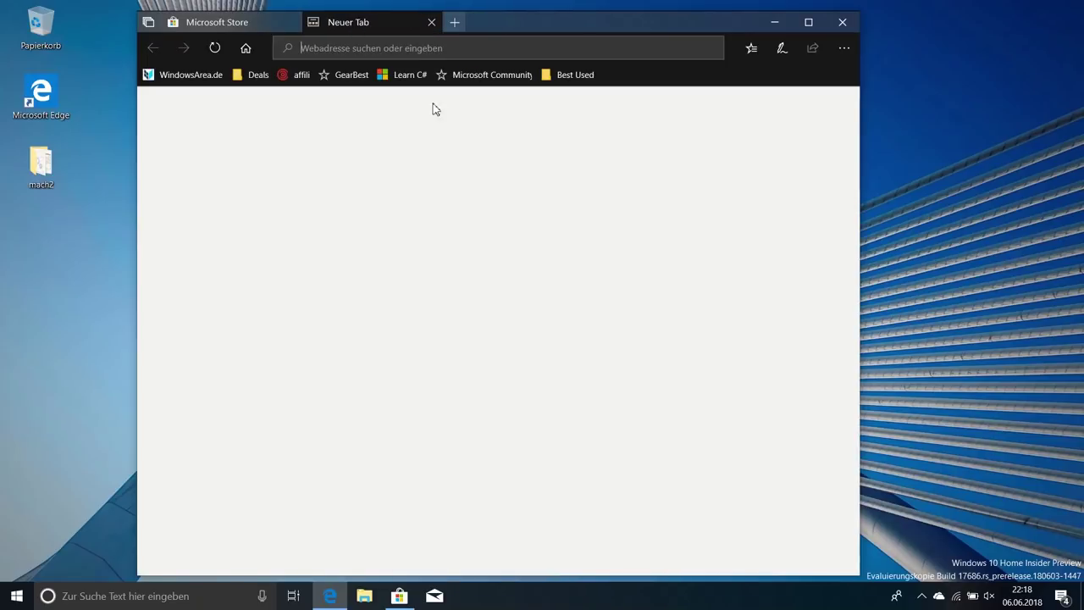